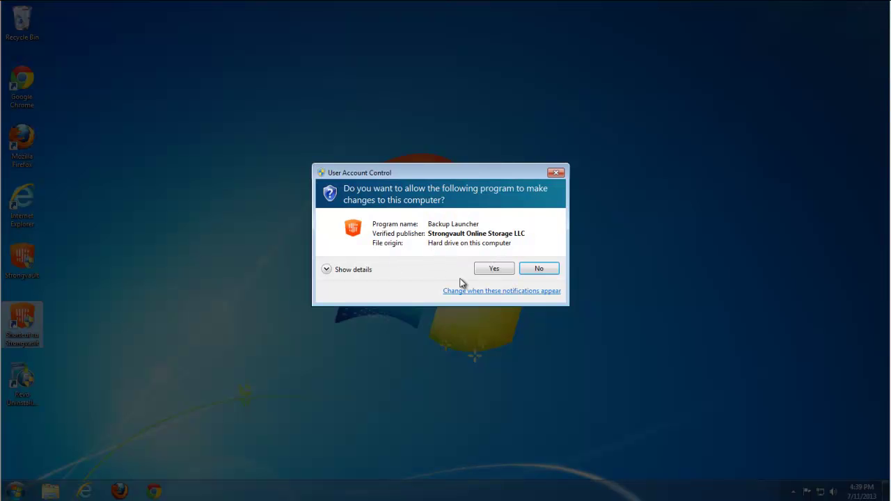
# - Allow the Strongvault launcher through UAC, then close its account-creation window
pyautogui.click(500, 267)
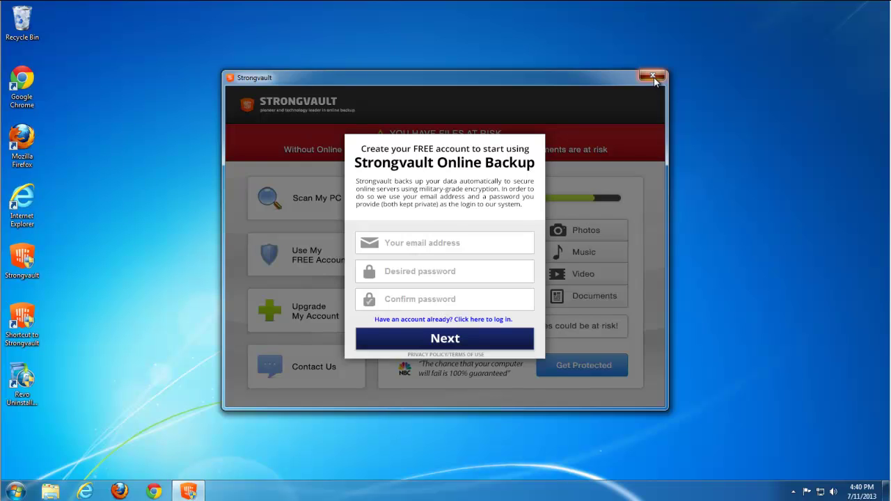
pyautogui.click(653, 76)
pyautogui.rightClick(273, 179)
# - Refresh the Windows desktop twice
pyautogui.click(302, 211)
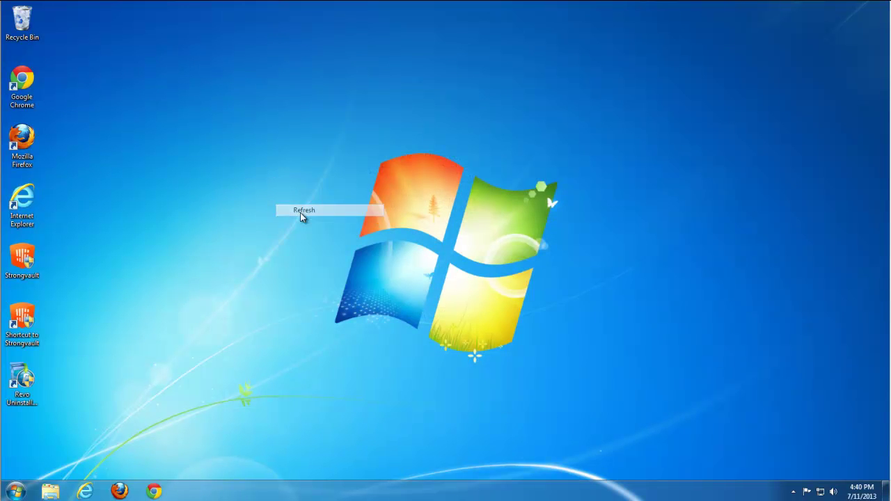
pyautogui.rightClick(204, 279)
pyautogui.click(206, 308)
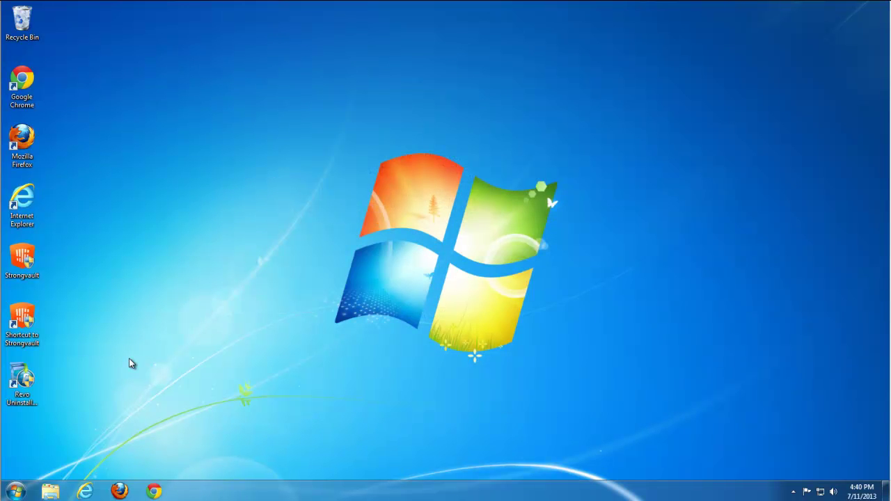
# - Run Revo Uninstaller Pro as administrator and start uninstalling Strongvault Online Backup
pyautogui.rightClick(15, 369)
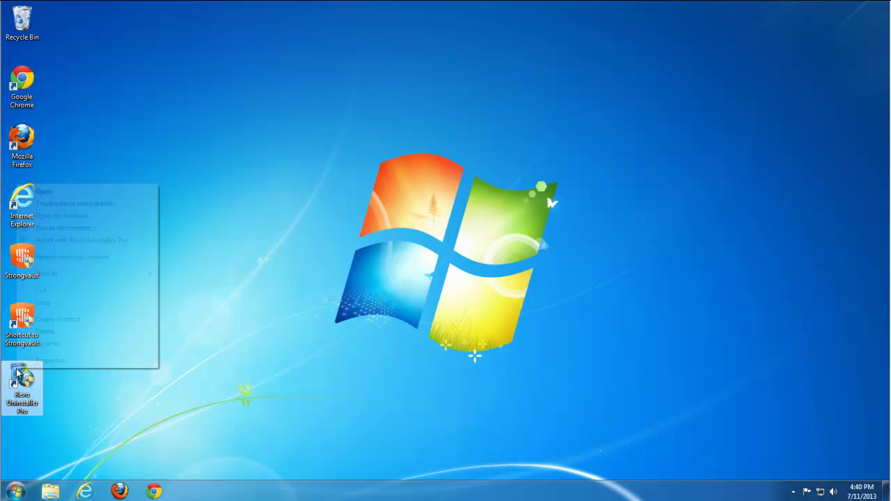
pyautogui.click(69, 229)
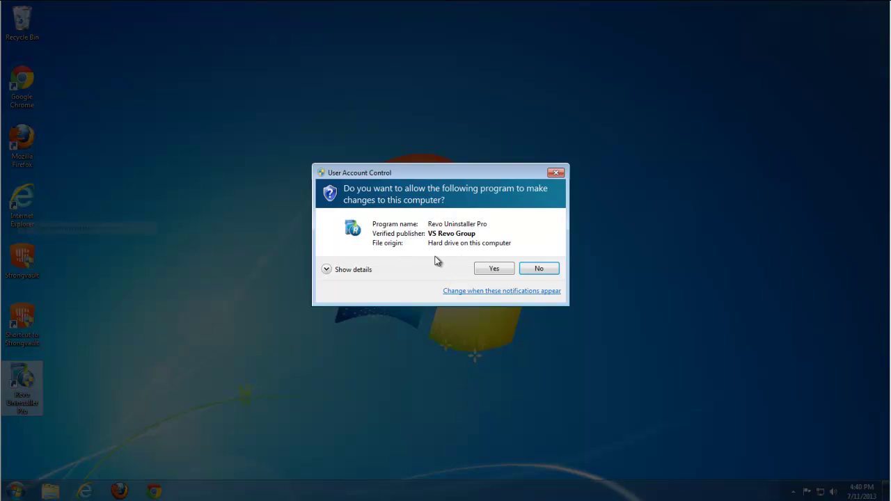
pyautogui.click(493, 268)
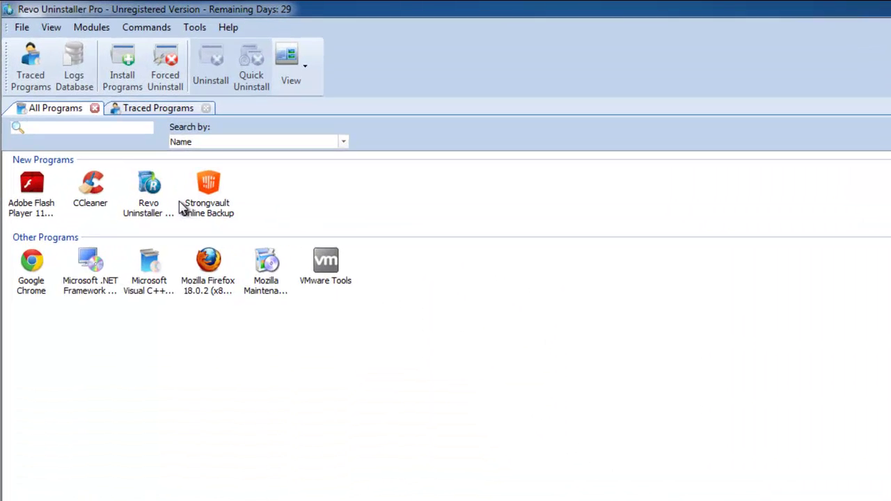
pyautogui.click(232, 234)
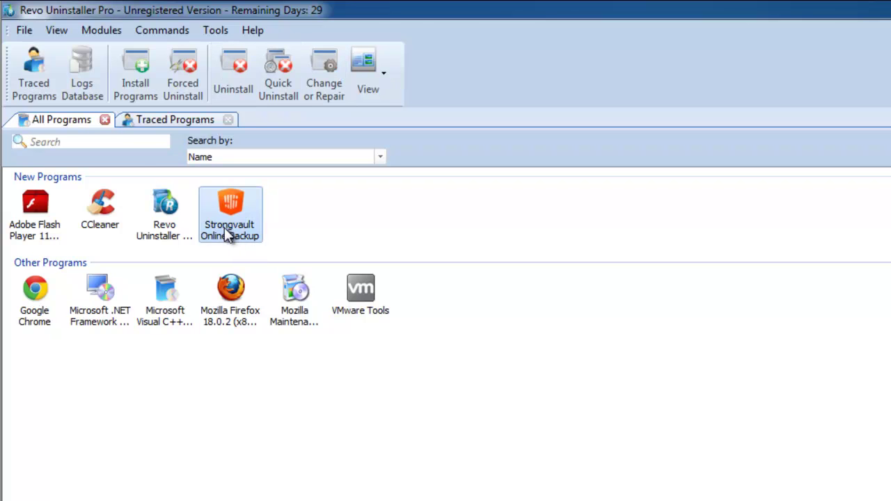
pyautogui.click(236, 64)
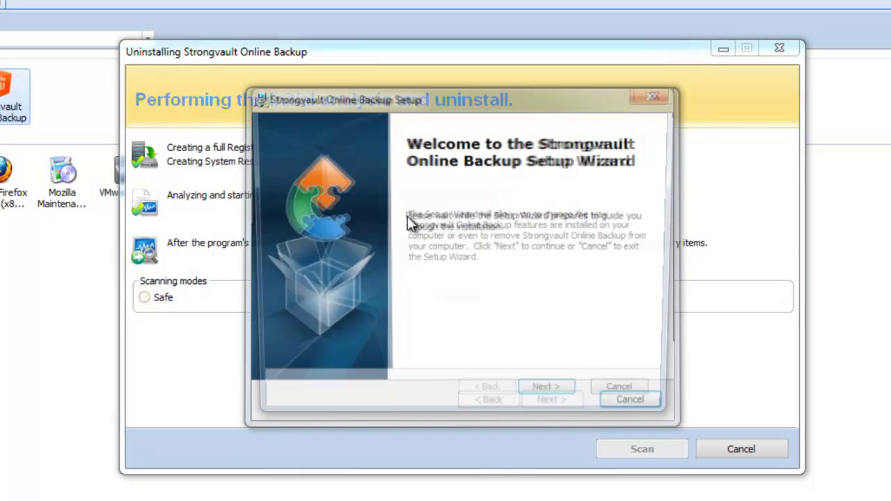
# - Drag the Strongvault setup wizard to the centre over the uninstall window
pyautogui.click(553, 402)
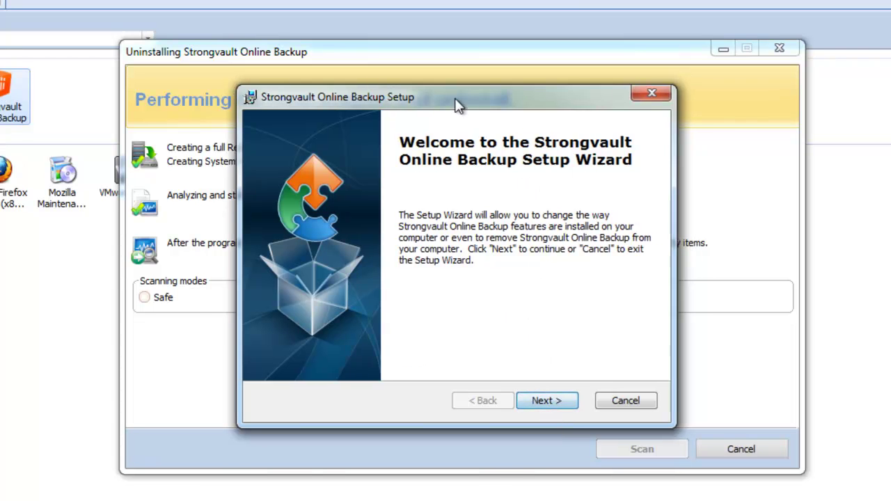
pyautogui.click(429, 299)
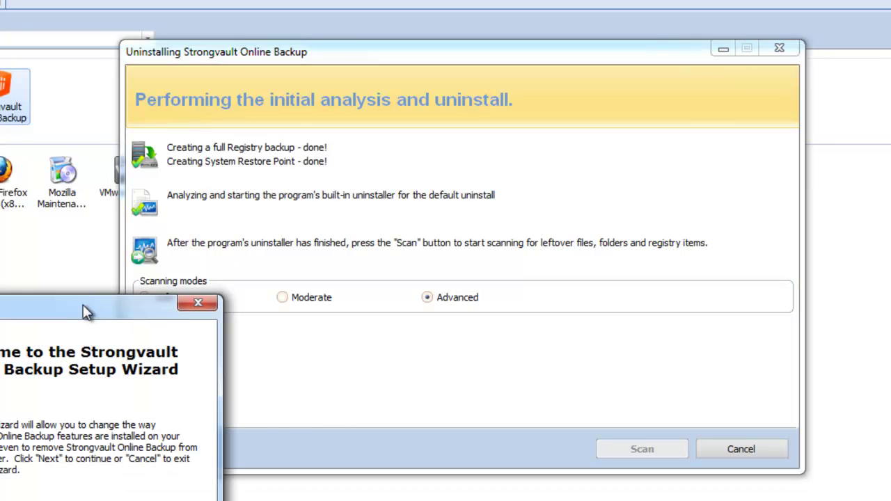
pyautogui.moveTo(83, 312)
pyautogui.mouseDown()
pyautogui.moveTo(135, 88)
pyautogui.moveTo(220, 52)
pyautogui.mouseUp()
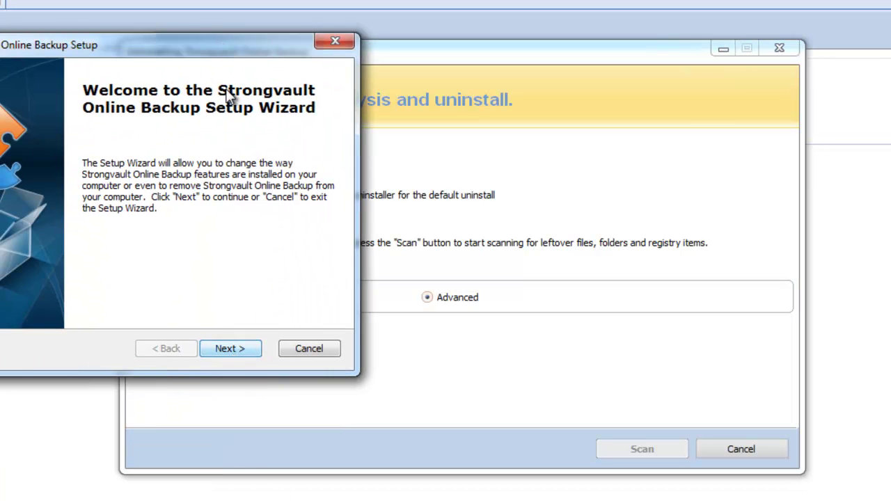
pyautogui.moveTo(154, 50); pyautogui.dragTo(398, 40)
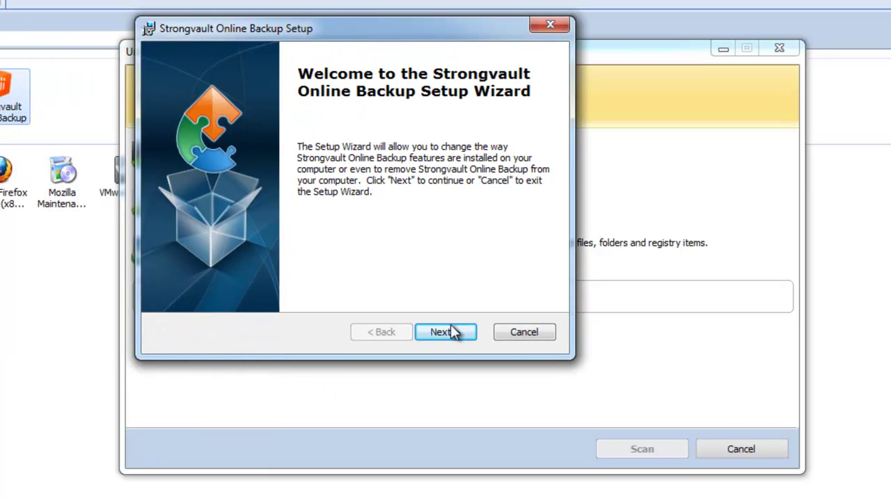
# - In the wizard, choose Remove and confirm removing Strongvault Online Backup
pyautogui.click(446, 332)
pyautogui.click(226, 259)
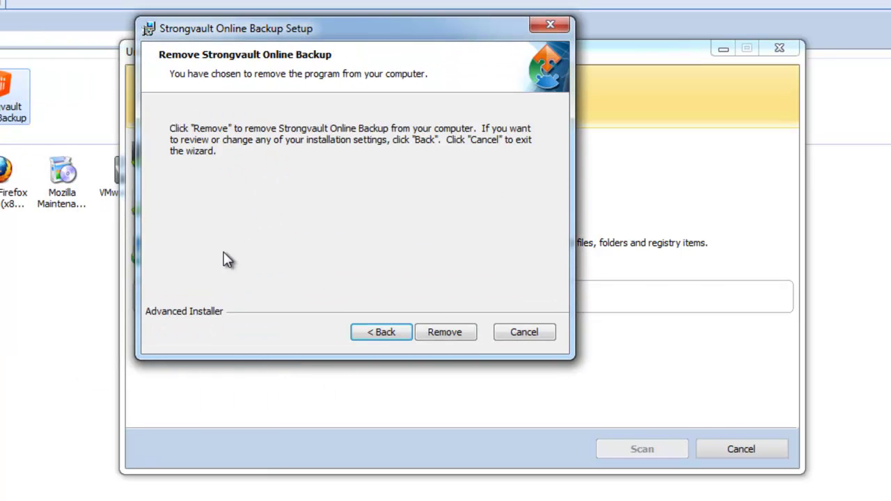
pyautogui.moveTo(343, 30)
pyautogui.mouseDown()
pyautogui.moveTo(450, 136)
pyautogui.moveTo(458, 115)
pyautogui.mouseUp()
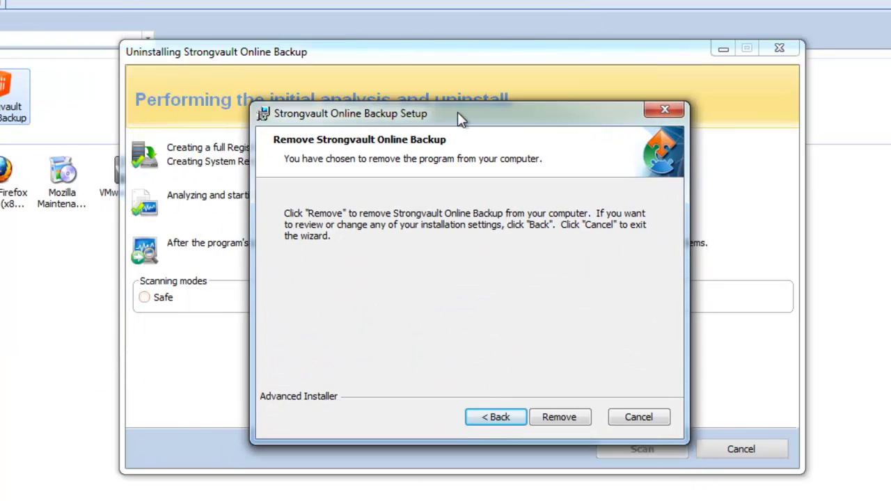
pyautogui.click(561, 412)
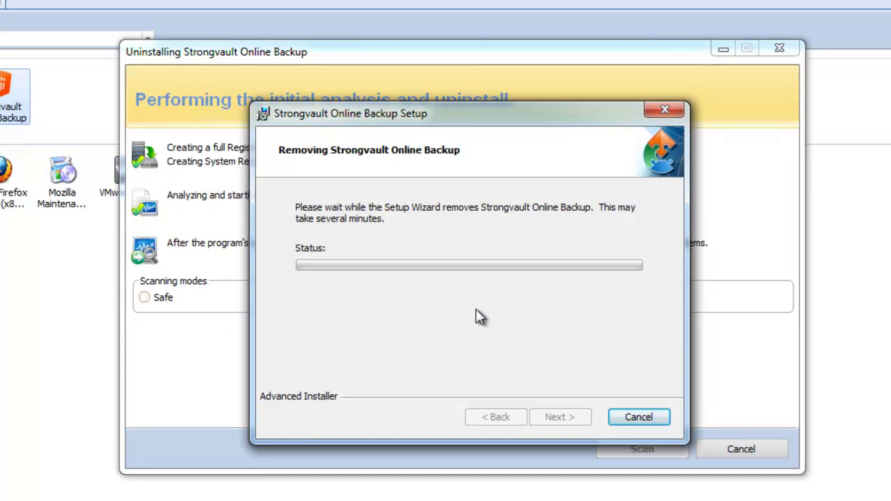
pyautogui.moveTo(444, 124); pyautogui.dragTo(440, 97)
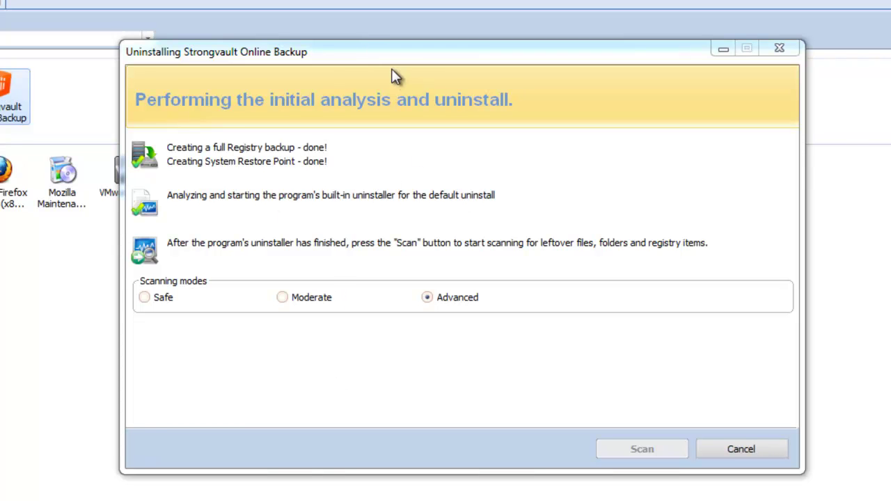
# - Shift the Revo uninstall window and the removal progress dialog aside while removal finishes
pyautogui.moveTo(395, 75); pyautogui.dragTo(373, 79)
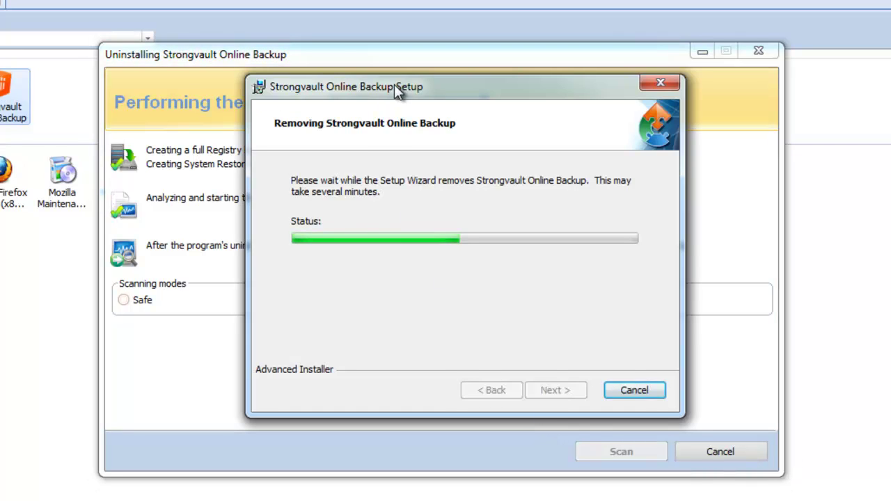
pyautogui.moveTo(394, 85)
pyautogui.mouseDown()
pyautogui.moveTo(341, 77)
pyautogui.moveTo(356, 76)
pyautogui.mouseUp()
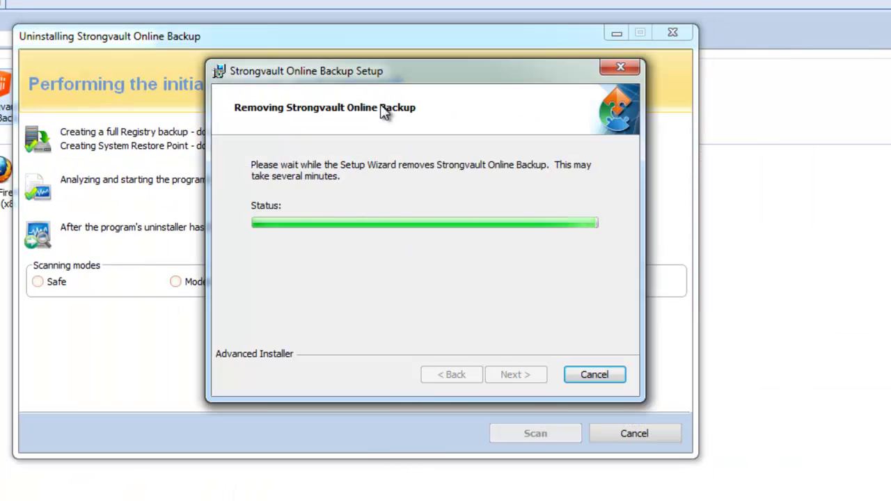
pyautogui.moveTo(366, 71); pyautogui.dragTo(285, 63)
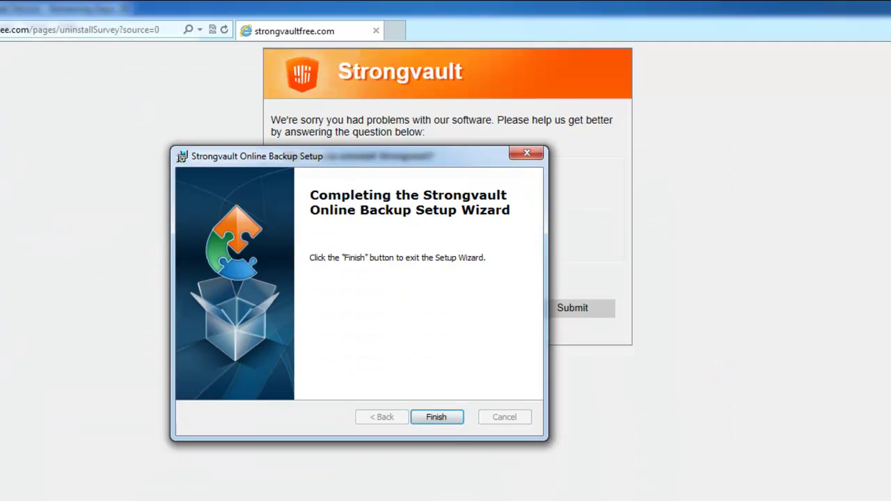
# - Finish the setup wizard and open Strongvault's reviews and awards page
pyautogui.click(434, 419)
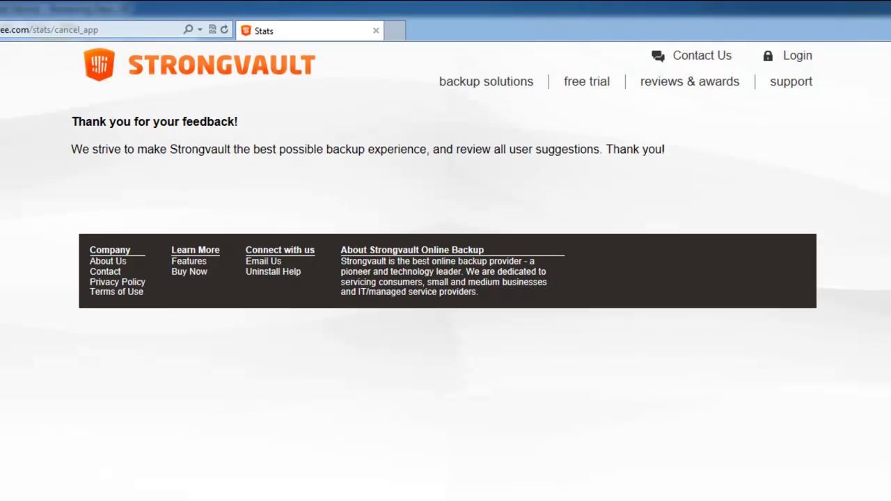
pyautogui.click(679, 83)
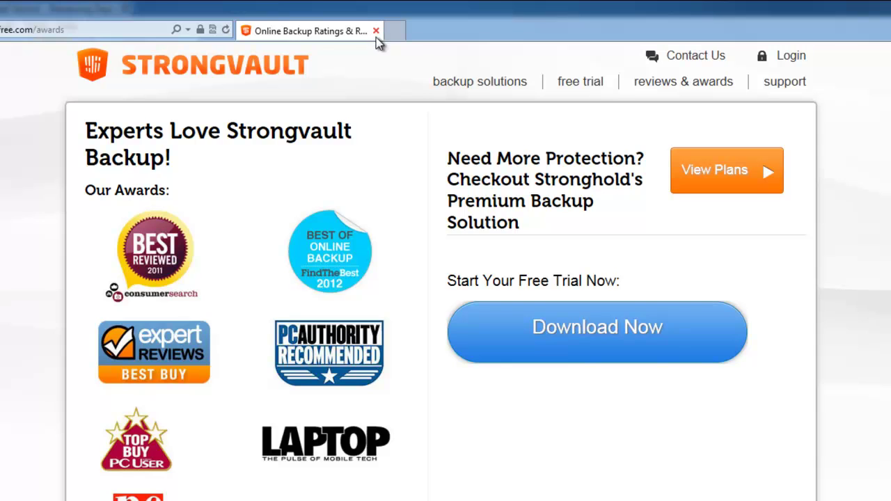
pyautogui.scroll(-2, 188, 348)
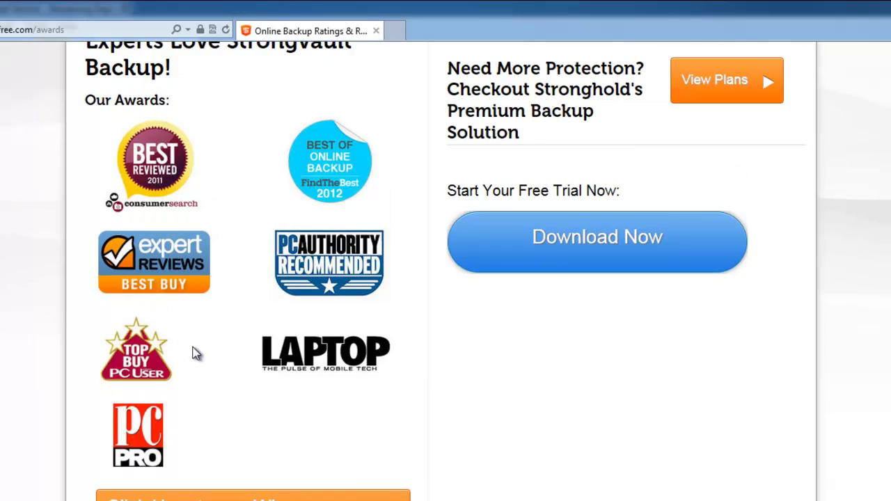
pyautogui.scroll(2, 193, 354)
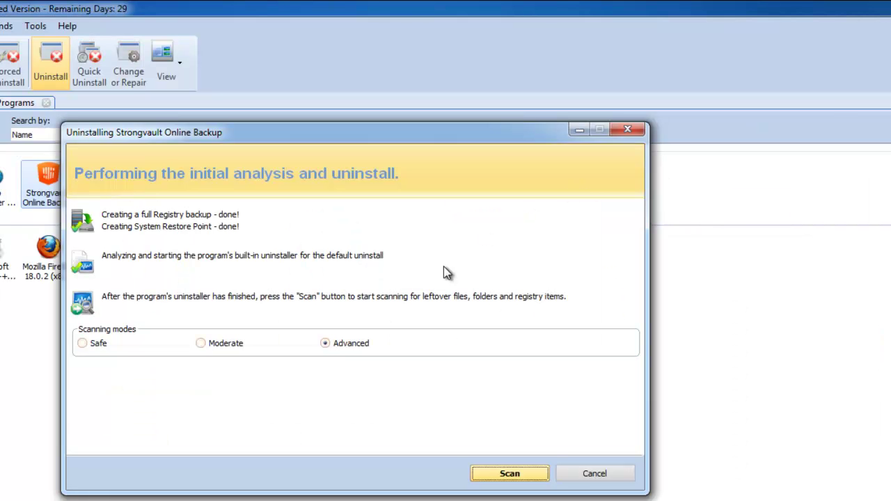
# - Scan for leftovers and tick BackupLauncher_RASAPI32, BackupLauncher_RASMANCS and the Strongvault ProgramData entry
pyautogui.click(519, 476)
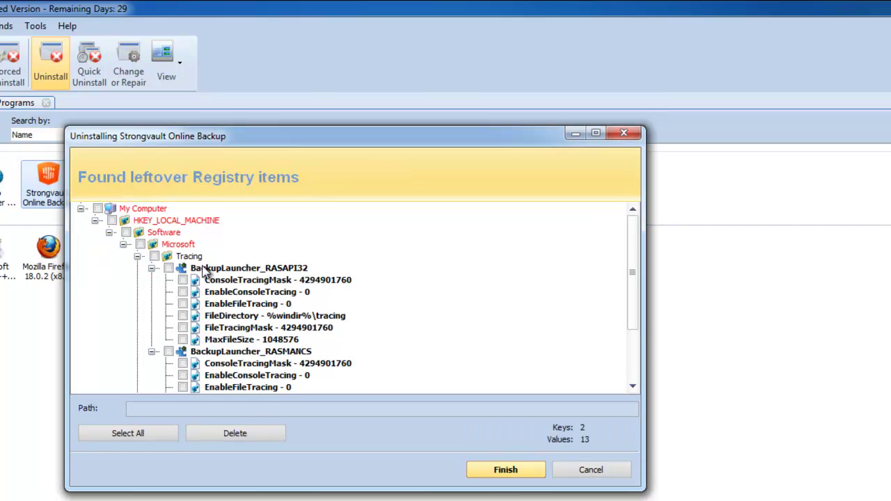
pyautogui.click(168, 268)
pyautogui.scroll(-2, 208, 307)
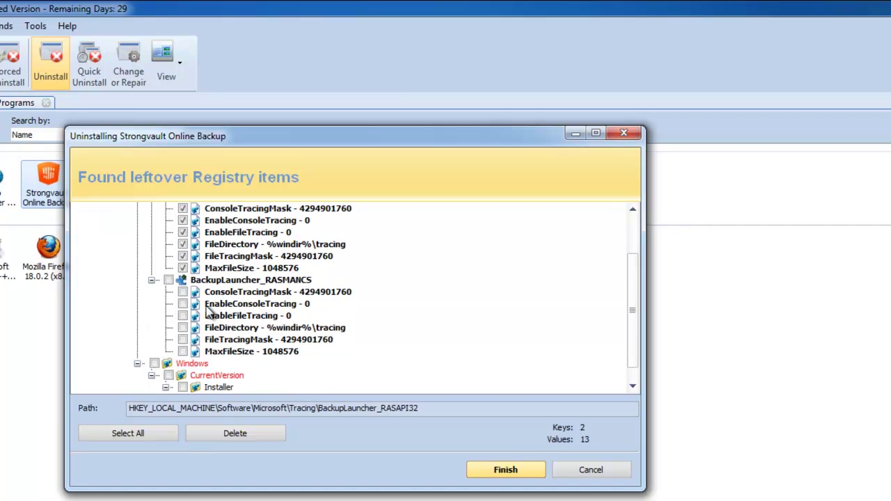
pyautogui.click(169, 280)
pyautogui.scroll(-1, 237, 335)
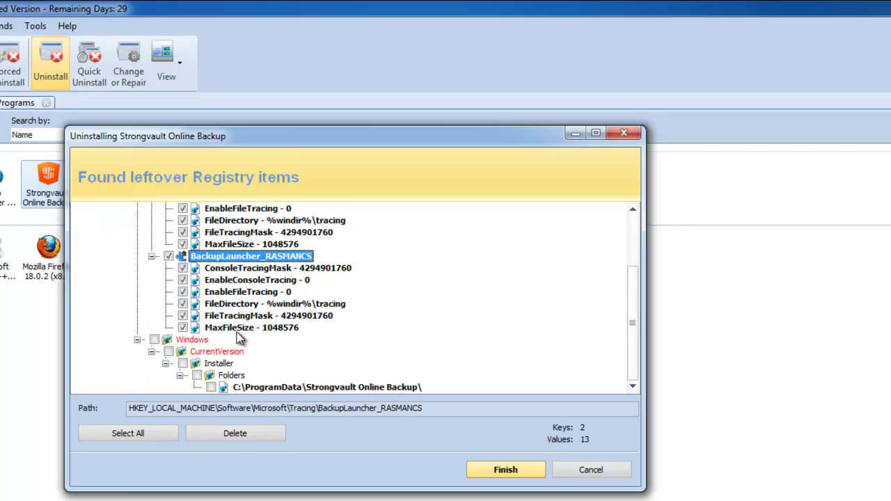
pyautogui.click(212, 388)
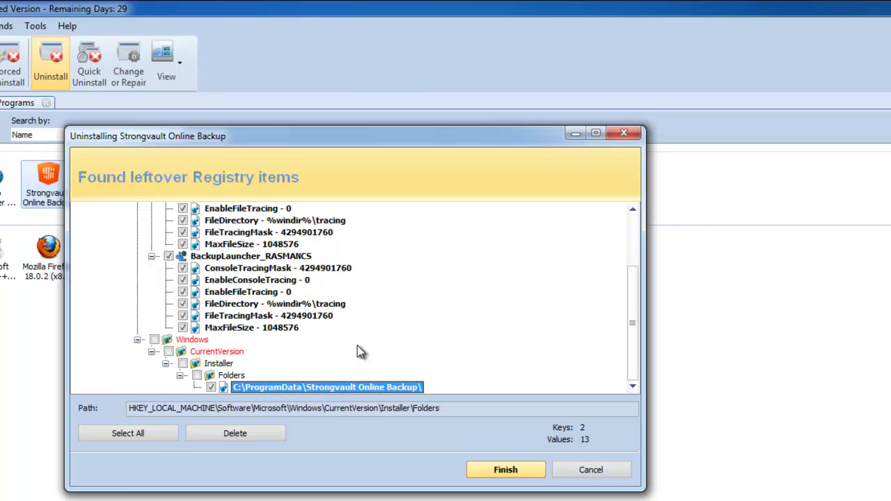
pyautogui.scroll(3, 387, 338)
pyautogui.scroll(-3, 375, 336)
pyautogui.scroll(3, 376, 341)
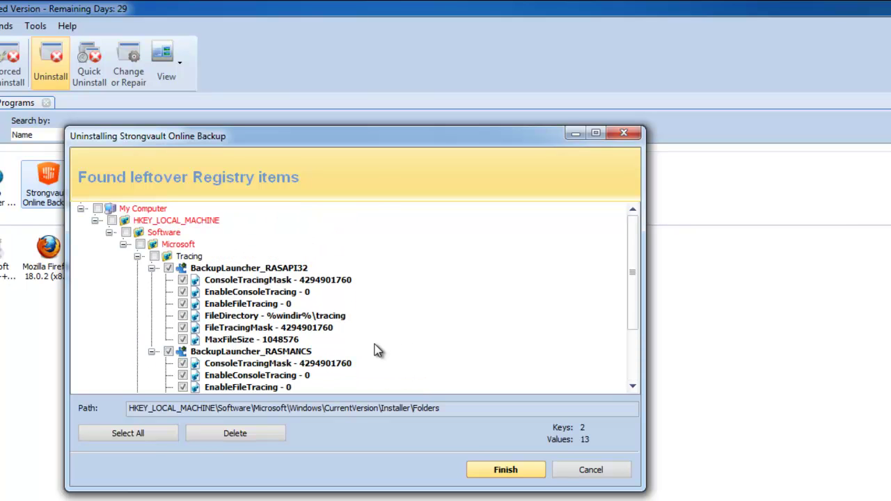
pyautogui.scroll(-3, 375, 350)
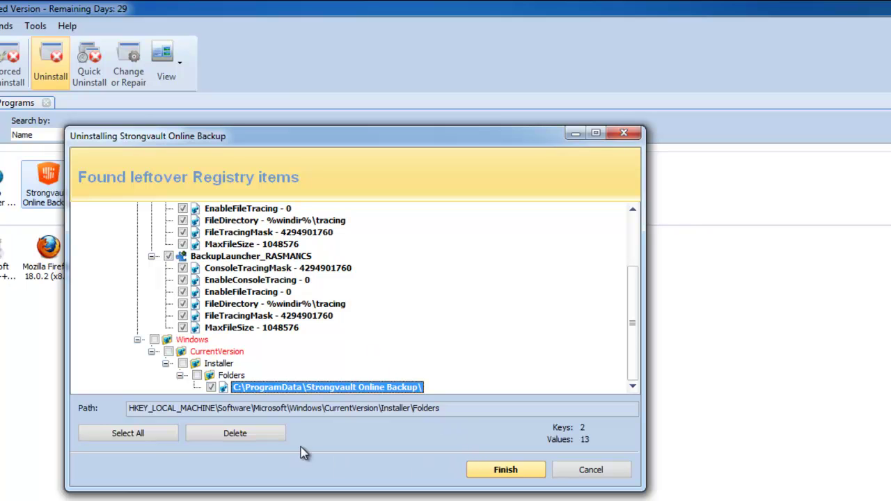
# - Delete the checked leftover items, confirm, and finish the uninstall
pyautogui.click(251, 434)
pyautogui.click(387, 357)
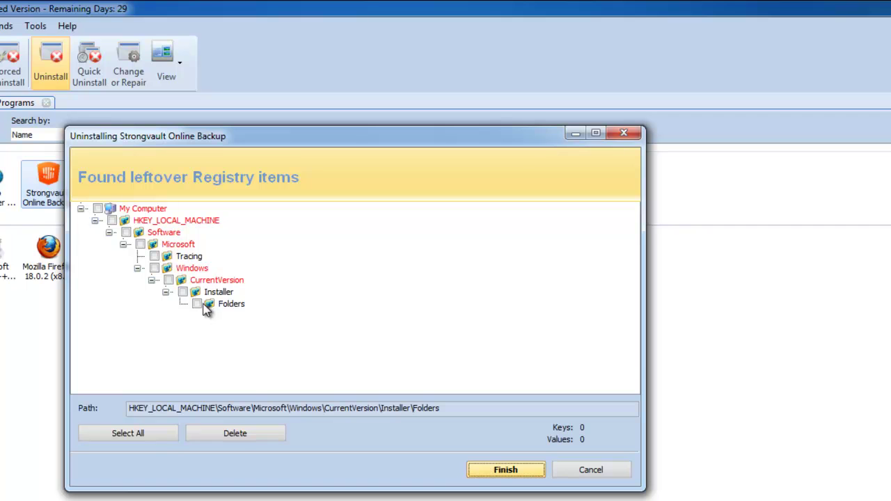
pyautogui.click(505, 473)
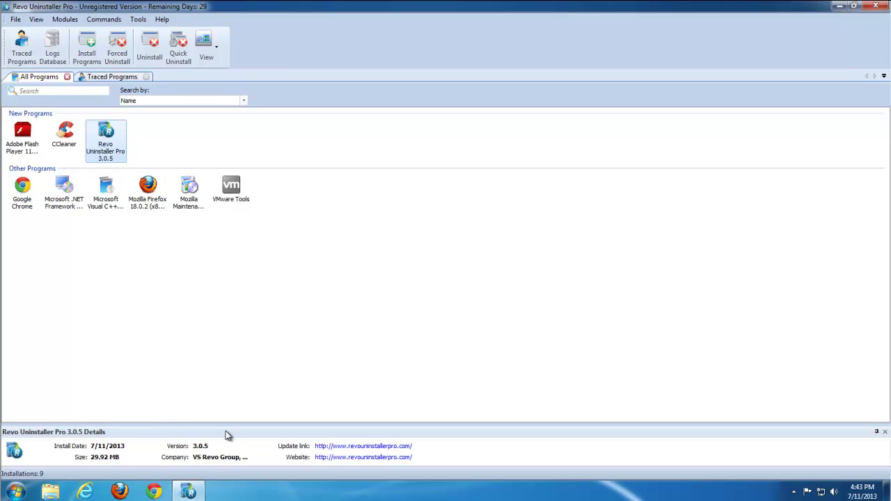
# - Close Revo Uninstaller, refresh the desktop and move the Revo icon up
pyautogui.click(876, 6)
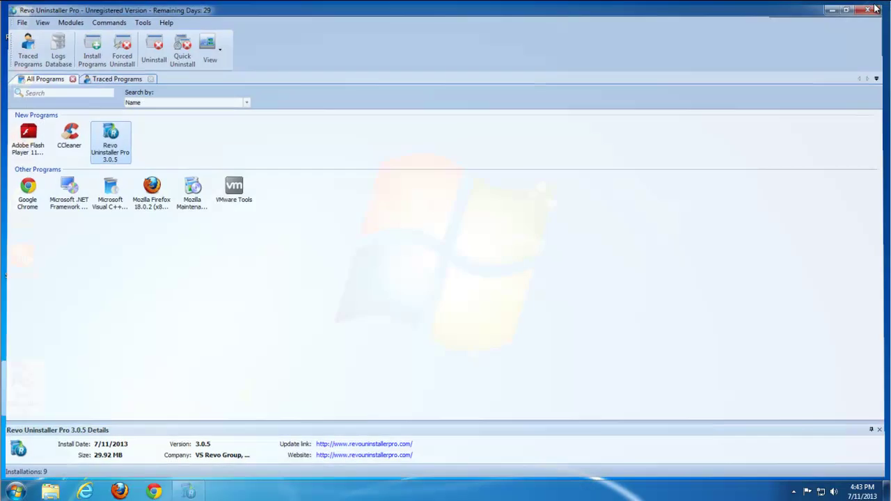
pyautogui.rightClick(273, 180)
pyautogui.click(302, 211)
pyautogui.moveTo(22, 379); pyautogui.dragTo(22, 319)
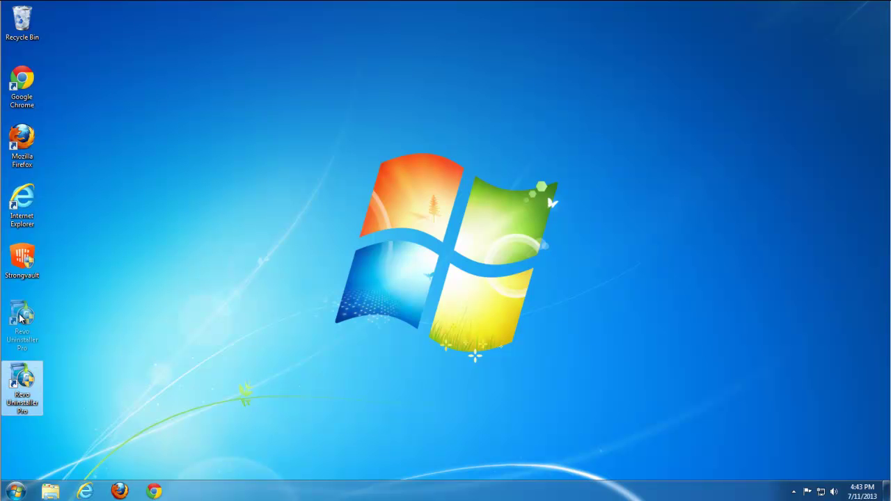
# - Delete the Strongvault desktop shortcut and confirm
pyautogui.click(28, 266)
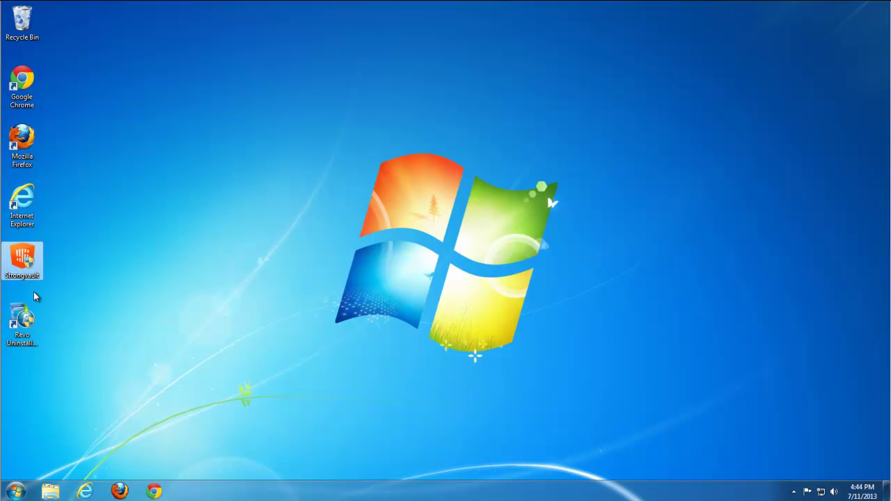
pyautogui.press('Delete')
pyautogui.press('Return')
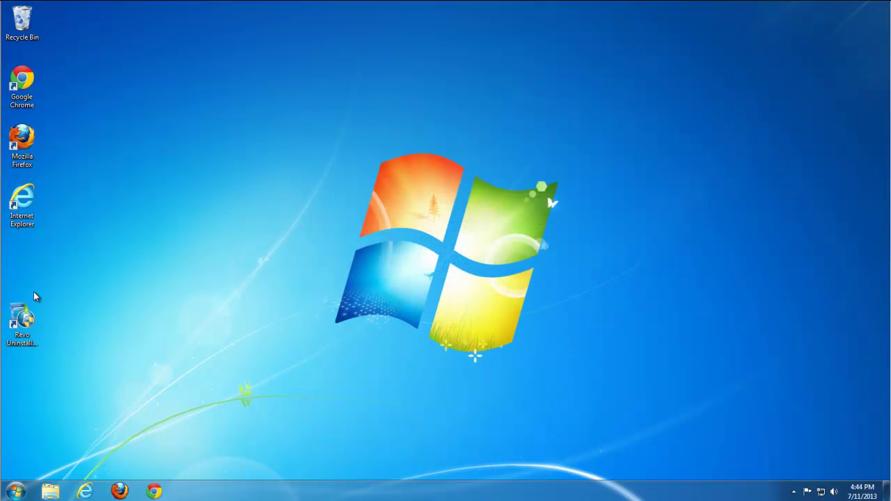
# - Search the whole computer for 'strongvault', which returns 0 items
pyautogui.click(14, 492)
pyautogui.write('s')
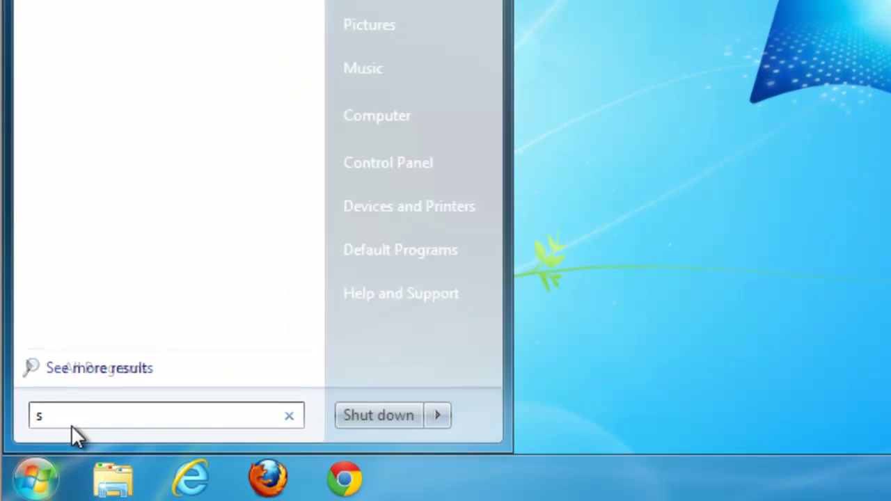
pyautogui.write('trong')
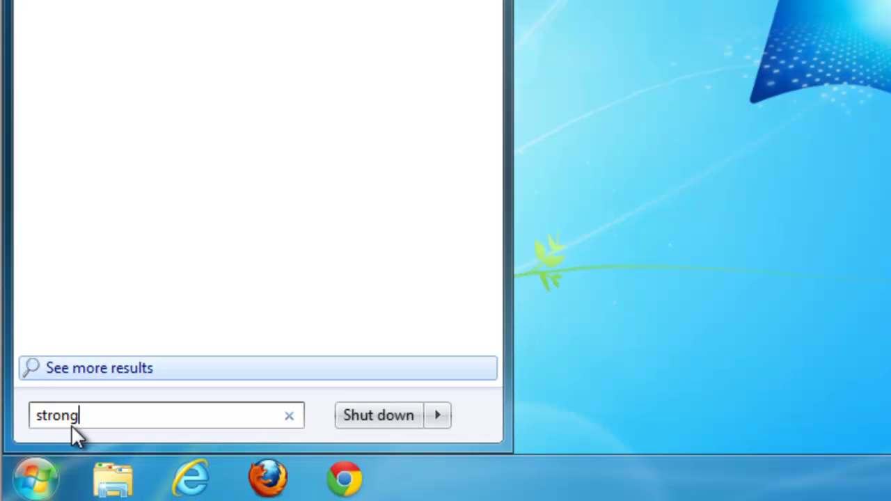
pyautogui.write('vault')
pyautogui.press('Escape')
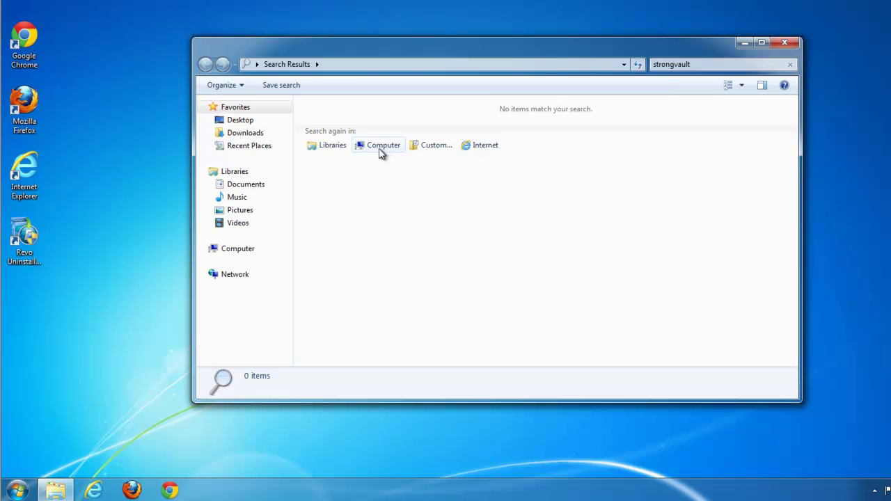
pyautogui.click(382, 149)
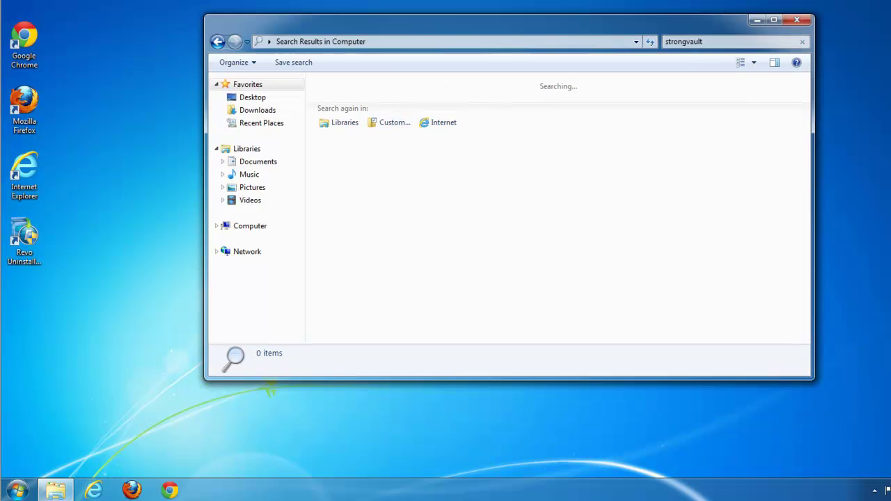
# - Launch regedit from the Start menu search
pyautogui.click(18, 490)
pyautogui.write('reged')
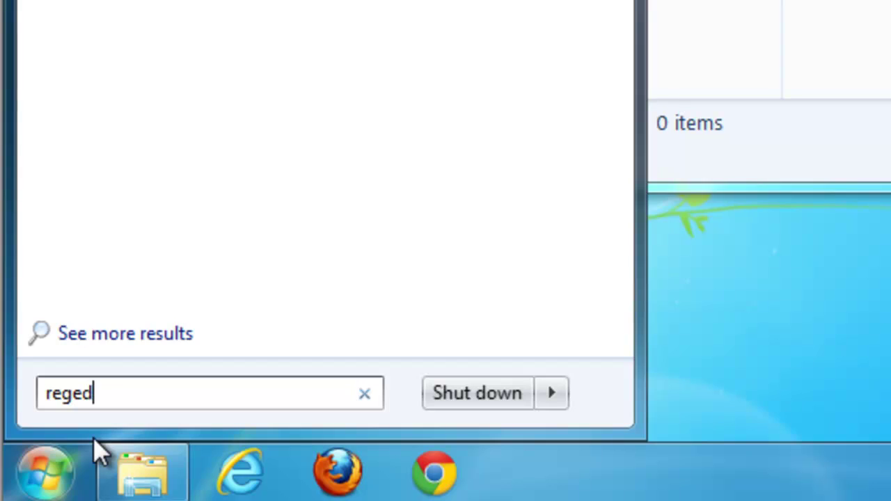
pyautogui.write('it')
pyautogui.click(51, 70)
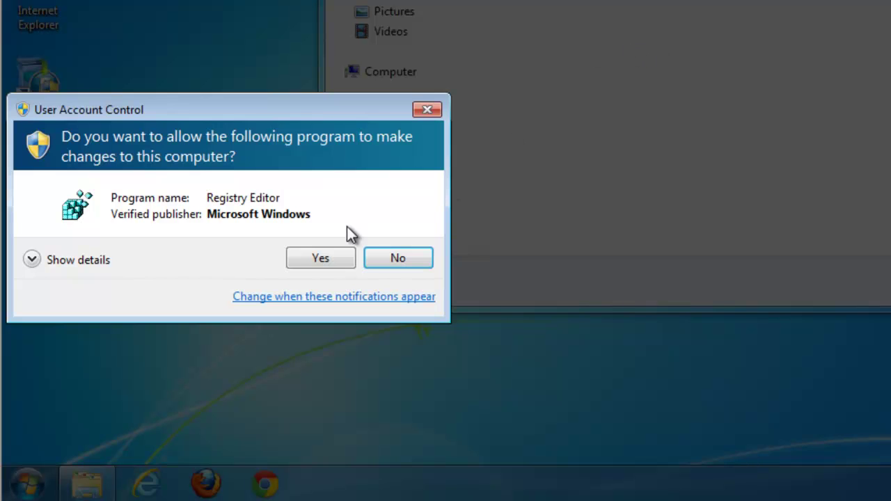
# - Allow Registry Editor through UAC and collapse HKEY_CLASSES_ROOT
pyautogui.click(331, 257)
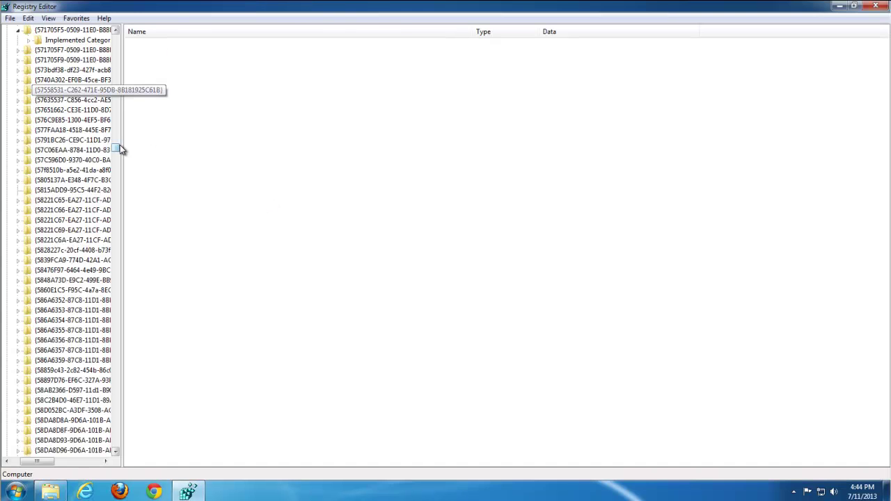
pyautogui.moveTo(120, 148); pyautogui.dragTo(118, 34)
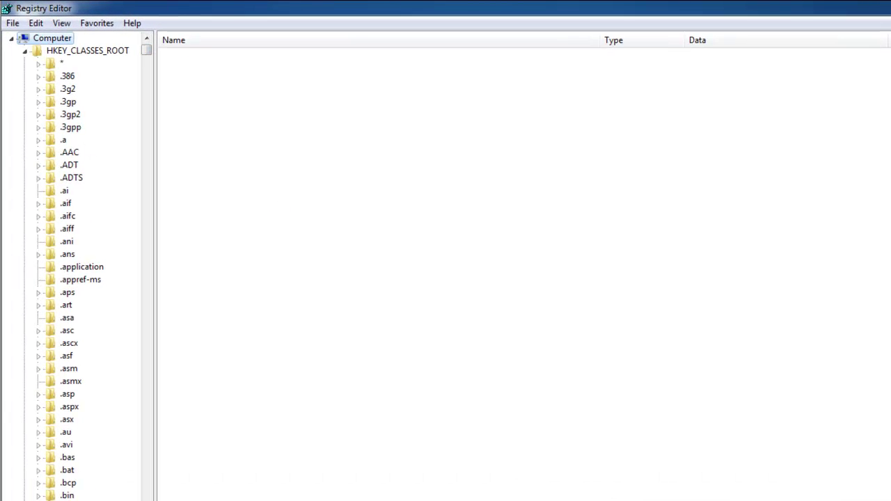
pyautogui.click(24, 52)
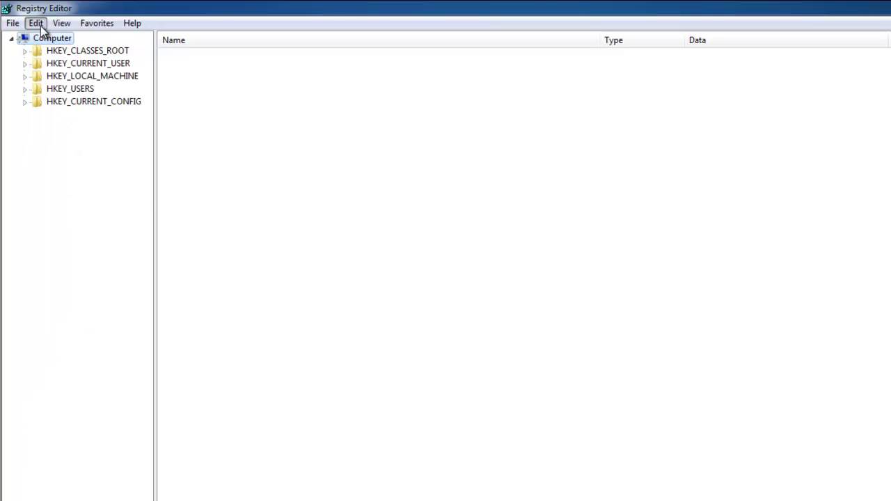
# - Bring up Edit > Find and start entering 'strongvault' as the search term
pyautogui.click(40, 28)
pyautogui.click(63, 139)
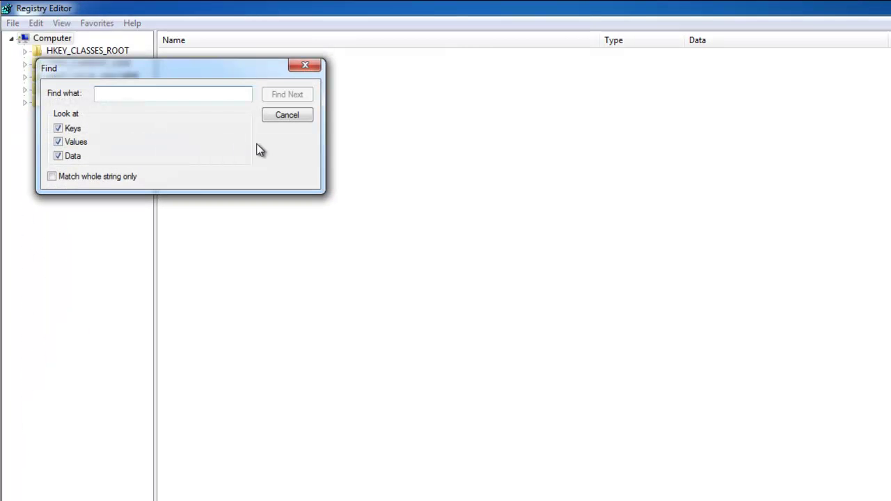
pyautogui.write('strongvault')
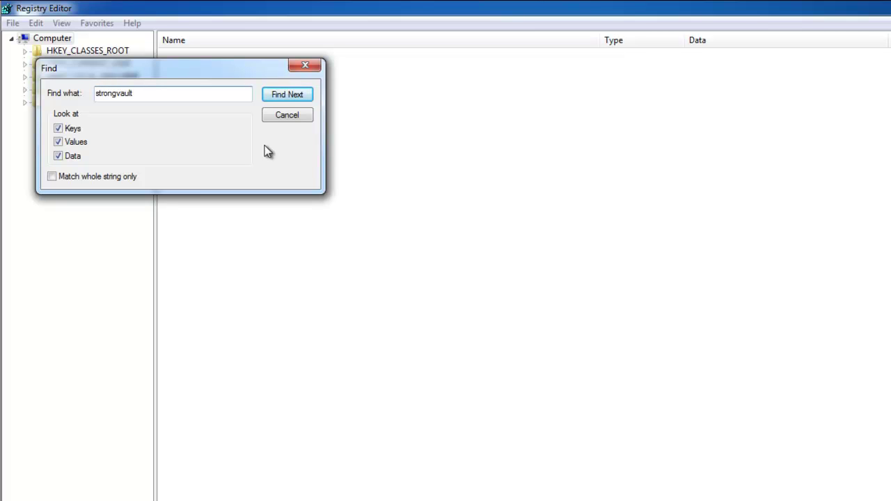
# - Run Find Next for 'strongvault', landing on the Internet Explorer key with url1/url2 values
pyautogui.click(288, 95)
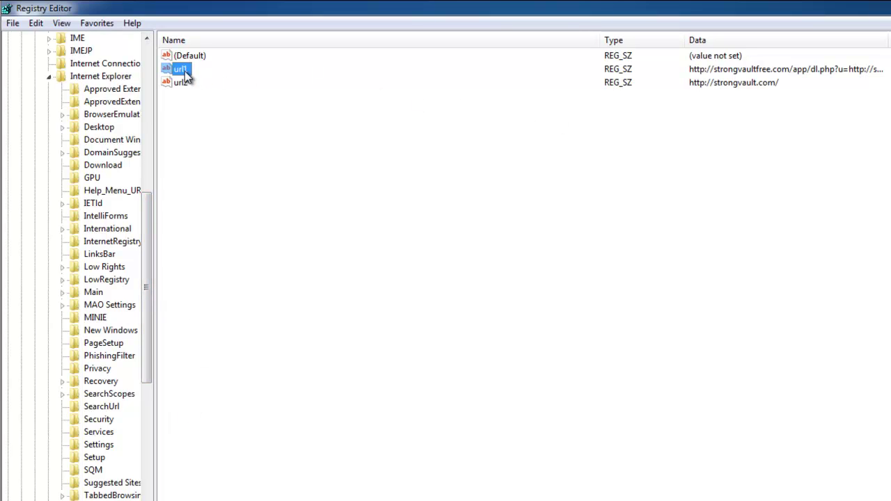
# - Delete the url1 and url2 Strongvault registry values
pyautogui.press('Delete')
pyautogui.click(661, 316)
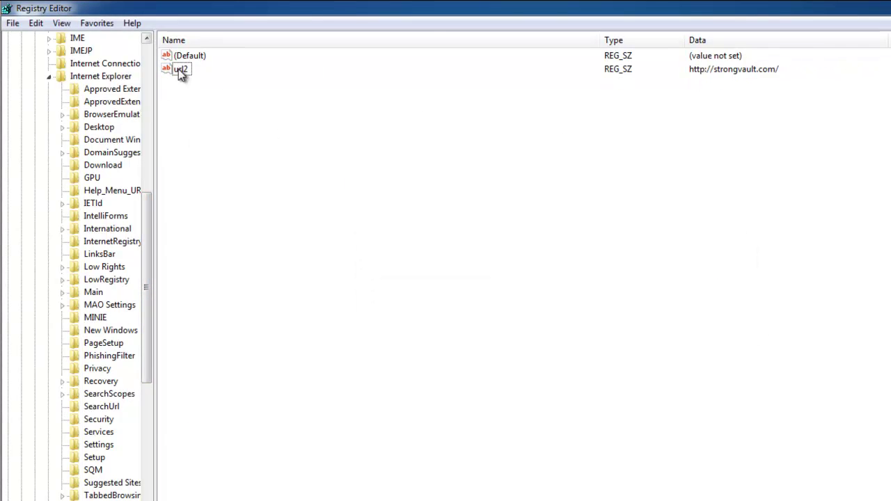
pyautogui.press('Delete')
pyautogui.press('Return')
# - Delete the Strongvault.exe compatibility entry and find the next strongvault match
pyautogui.moveTo(165, 153); pyautogui.dragTo(235, 147)
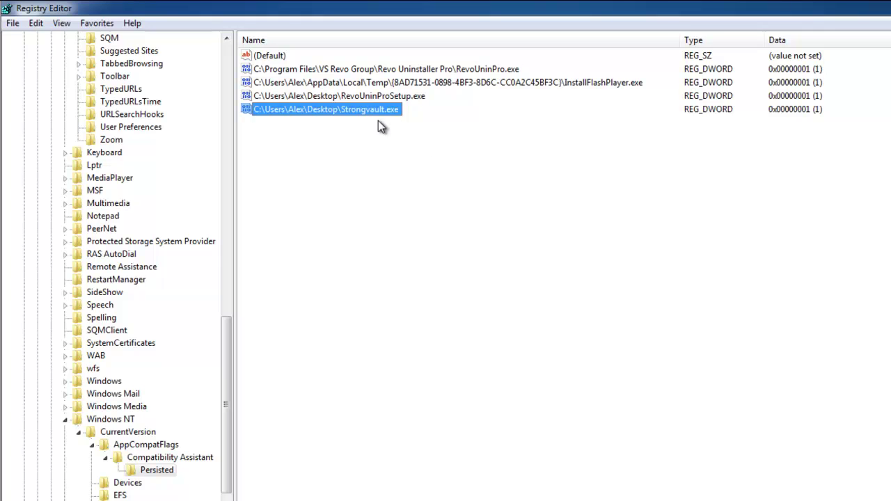
pyautogui.press('Delete')
pyautogui.press('Return')
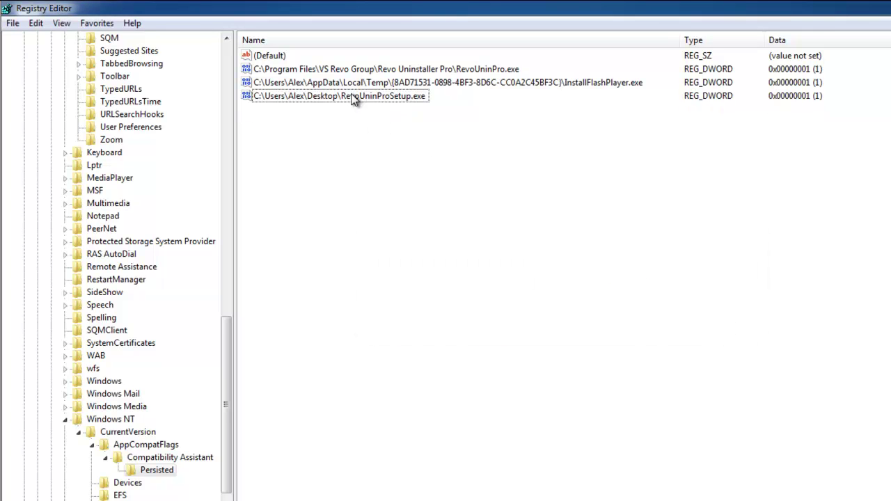
pyautogui.press('F3')
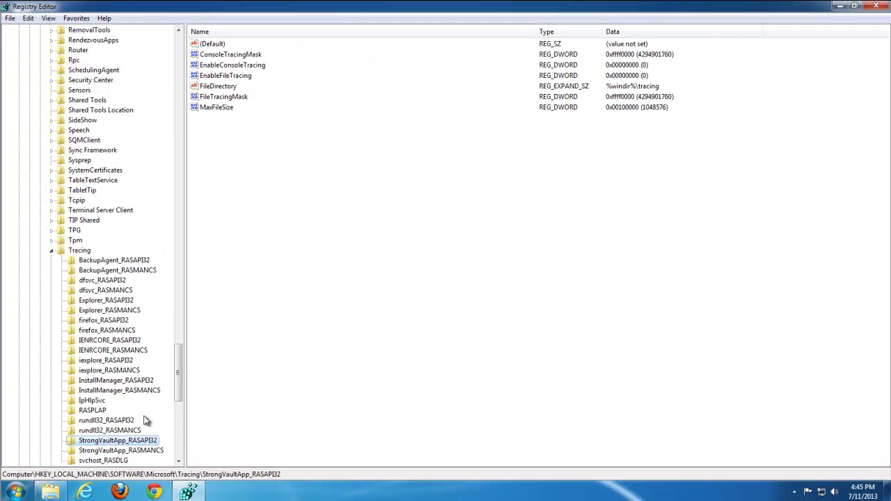
# - Delete the StrongVaultApp_RASAPI32 and StrongVaultApp_RASMANCS tracing keys and find the next match
pyautogui.press('Delete')
pyautogui.press('Return')
pyautogui.press('Delete')
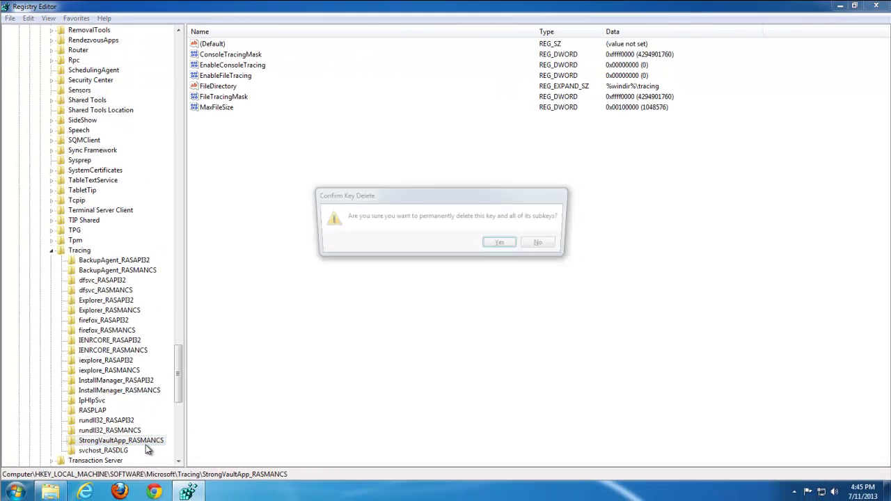
pyautogui.press('Return')
pyautogui.press('F3')
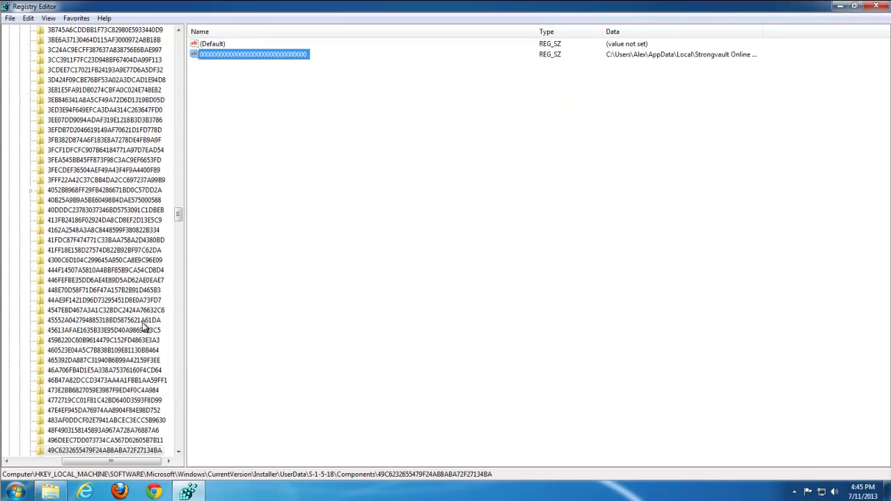
# - Delete the two Strongvault installer component keys found by the search
pyautogui.click(82, 453)
pyautogui.press('Delete')
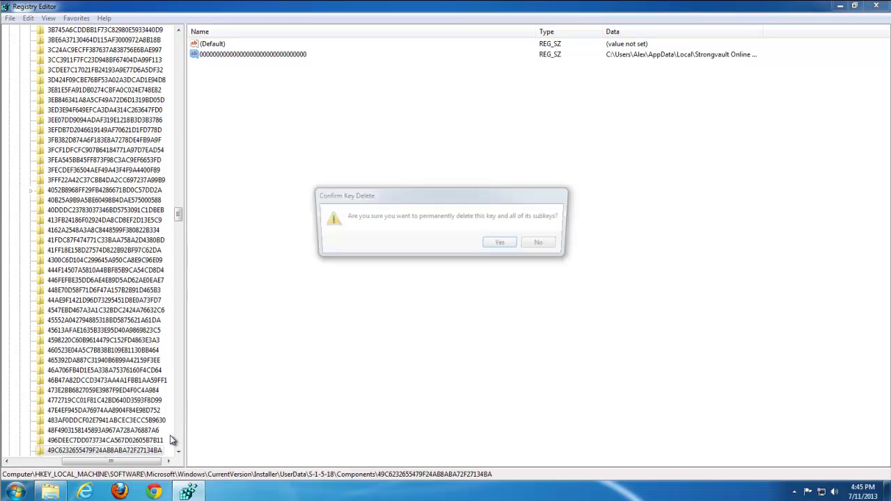
pyautogui.press('Return')
pyautogui.press('F3')
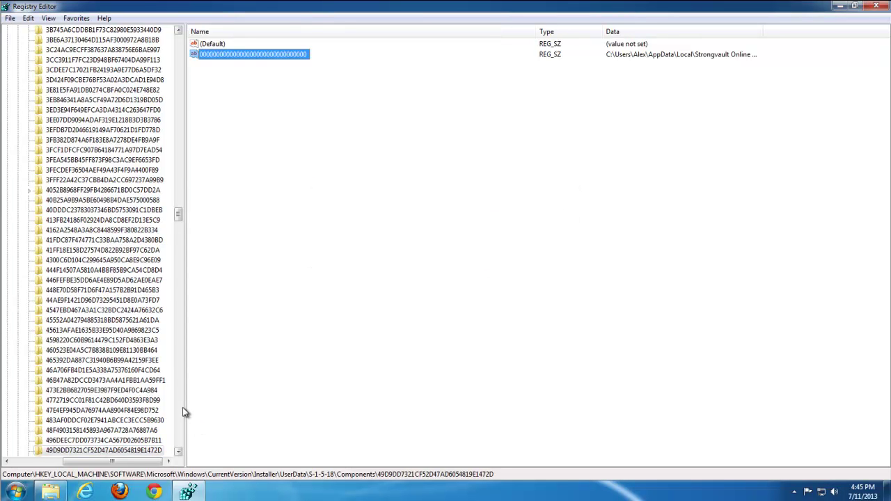
pyautogui.click(82, 453)
pyautogui.press('Delete')
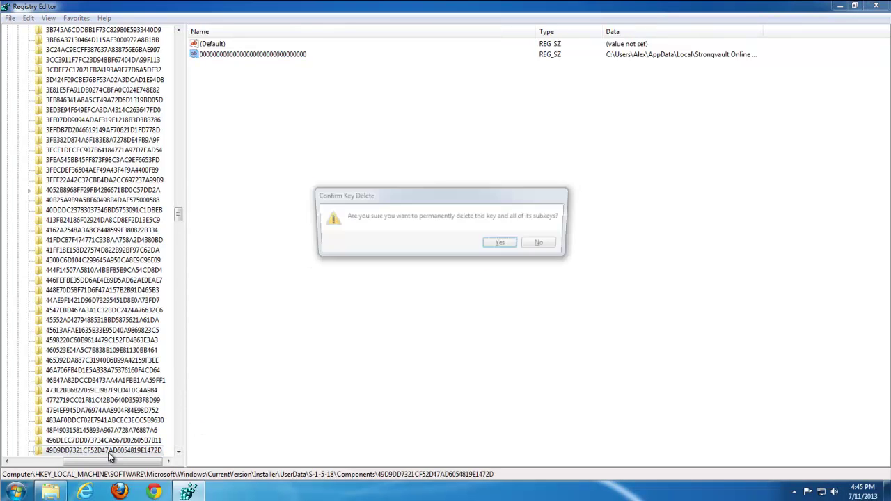
pyautogui.press('Return')
pyautogui.press('F3')
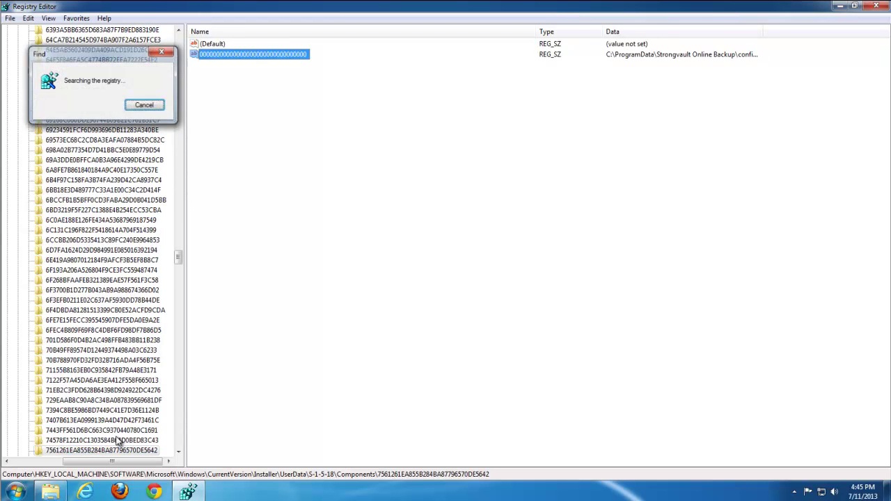
# - Delete the last Strongvault value and search until the registry search reports finished
pyautogui.press('Delete')
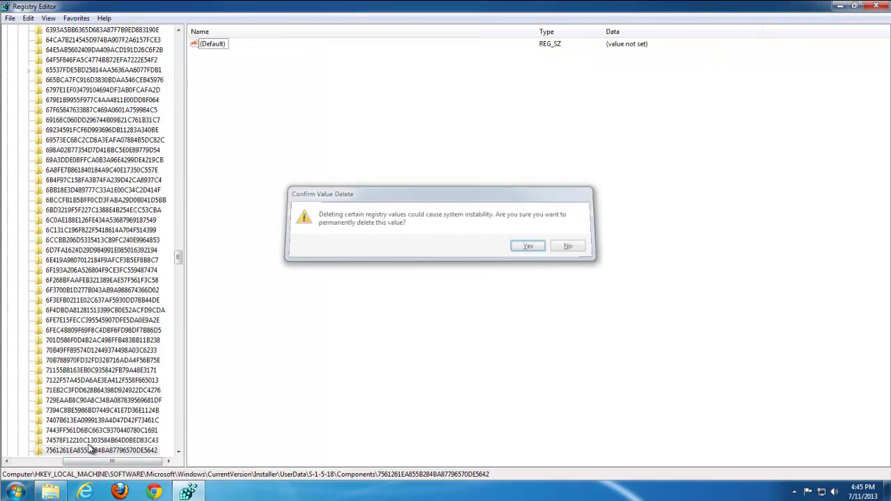
pyautogui.press('Return')
pyautogui.click(91, 452)
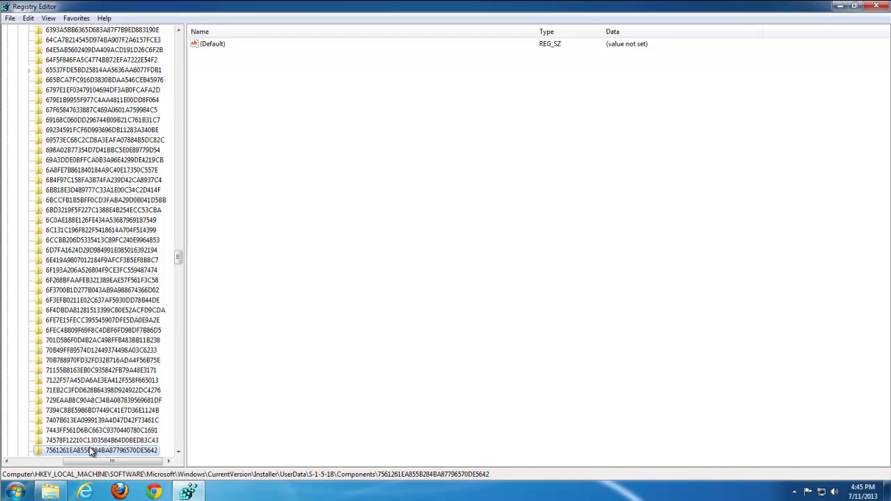
pyautogui.press('F3')
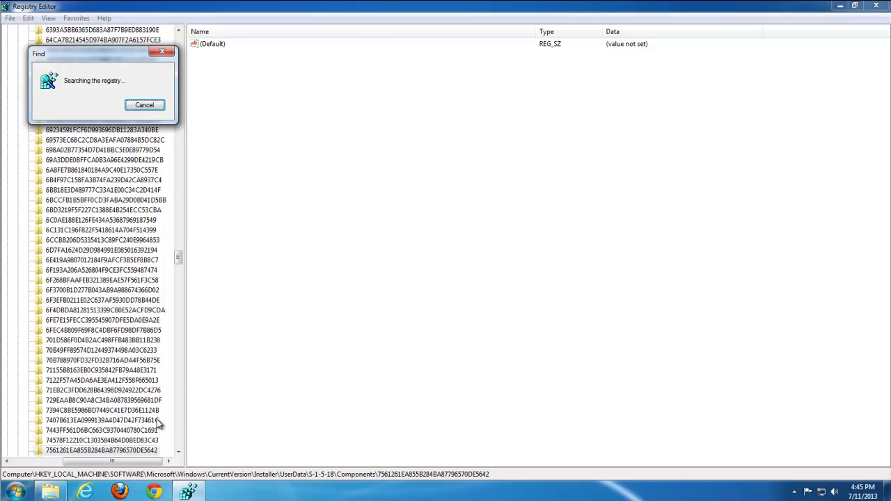
pyautogui.click(518, 245)
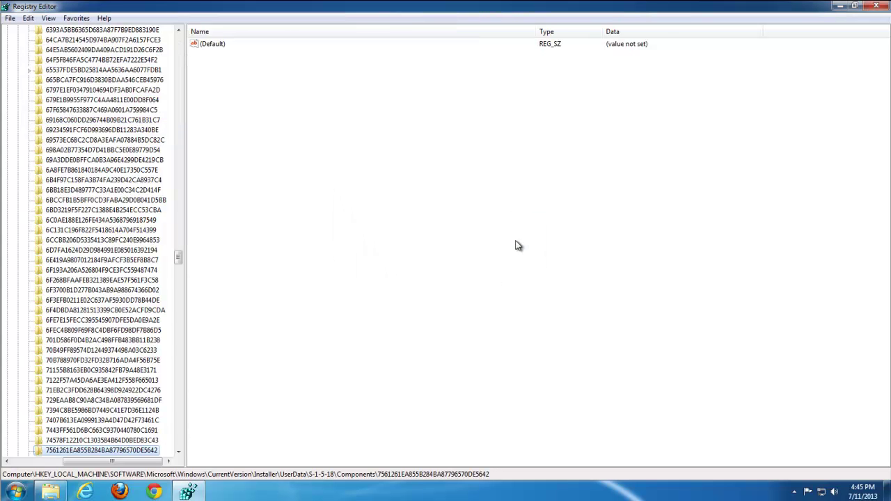
# - Select all 27 strongvault search results in Explorer and permanently delete them
pyautogui.click(876, 6)
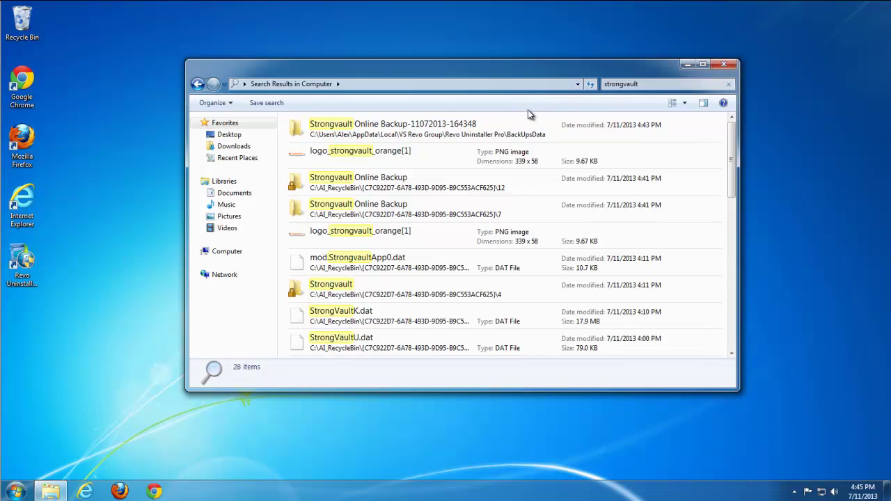
pyautogui.click(703, 64)
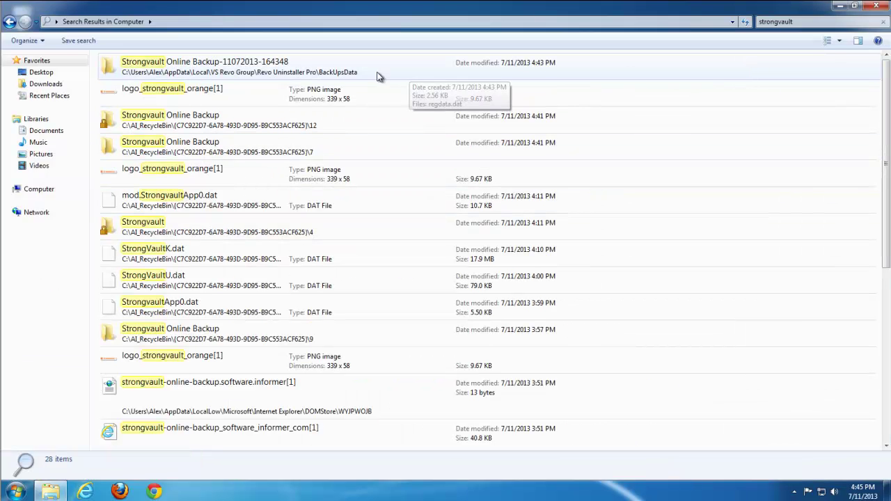
pyautogui.moveTo(755, 61)
pyautogui.mouseDown()
pyautogui.moveTo(544, 491)
pyautogui.moveTo(371, 487)
pyautogui.moveTo(308, 416)
pyautogui.mouseUp()
pyautogui.press('Delete')
pyautogui.click(490, 255)
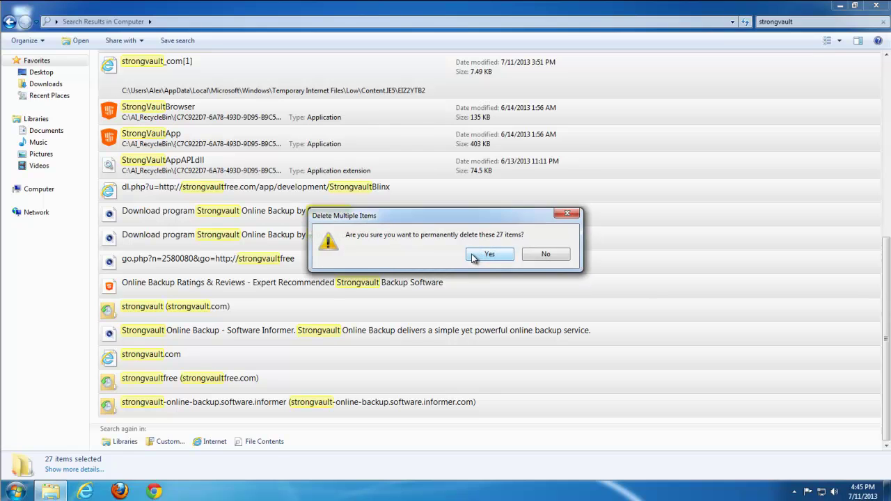
pyautogui.click(475, 257)
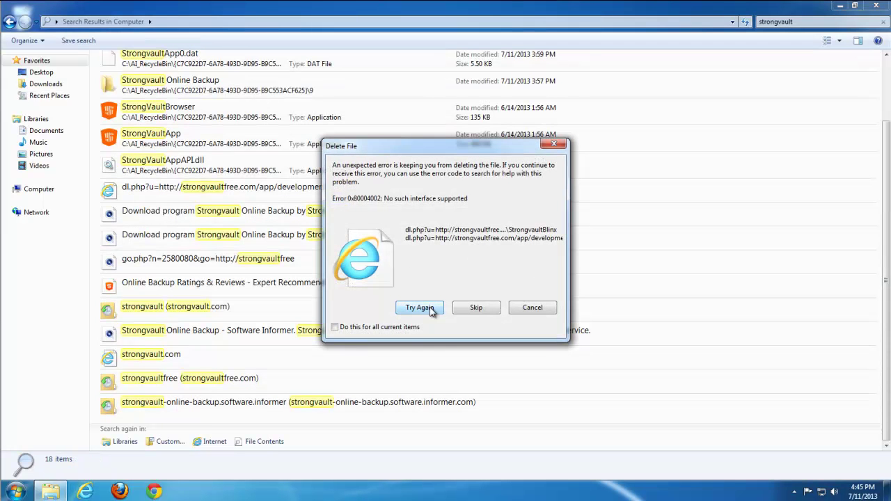
# - Skip the locked and missing items, including StrongVaultK.dat, that cannot be deleted
pyautogui.click(471, 310)
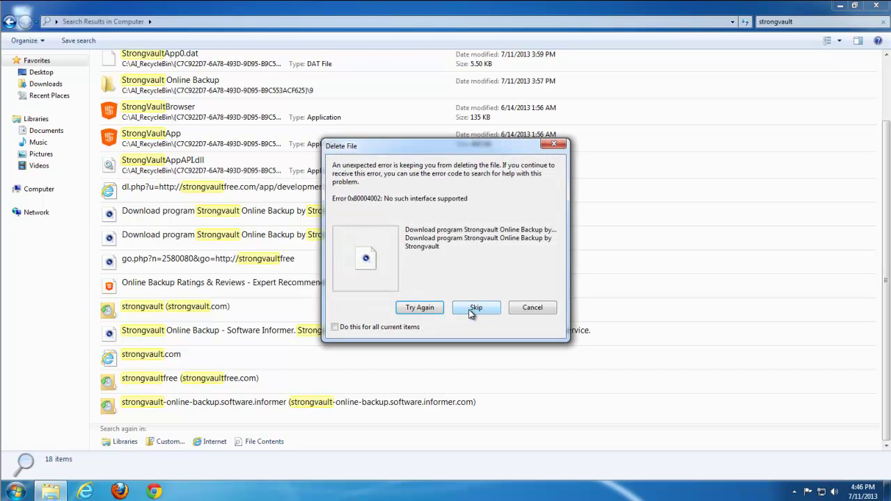
pyautogui.click(470, 310)
pyautogui.click(470, 310)
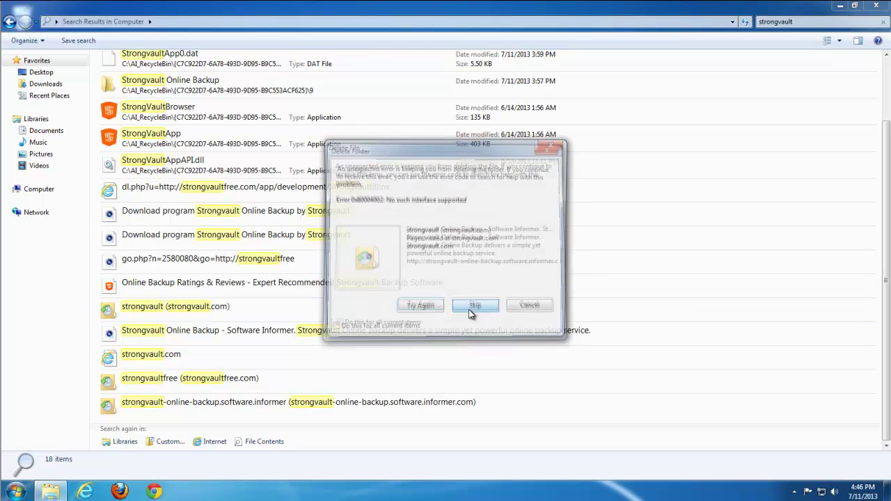
pyautogui.click(471, 310)
pyautogui.click(470, 310)
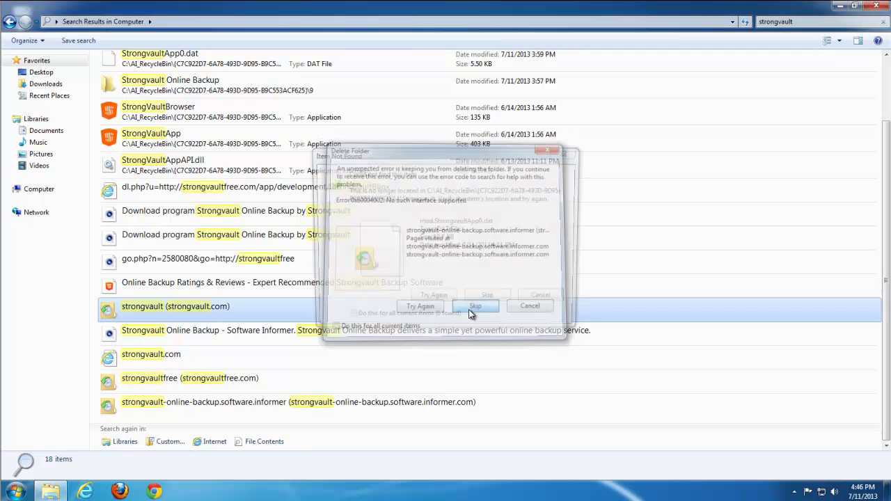
pyautogui.click(484, 301)
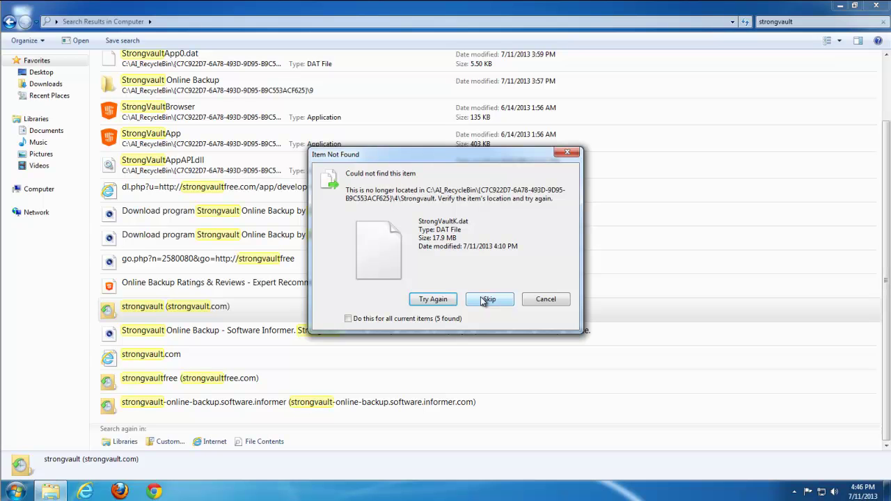
pyautogui.click(487, 300)
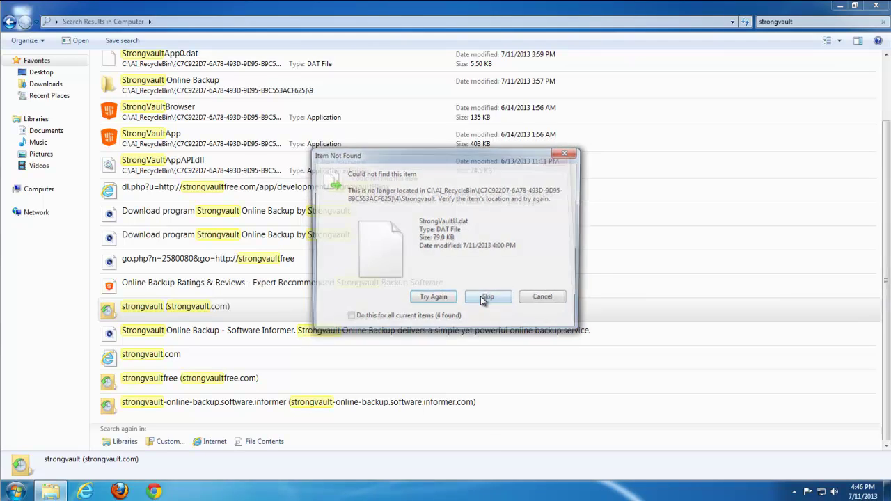
pyautogui.click(546, 300)
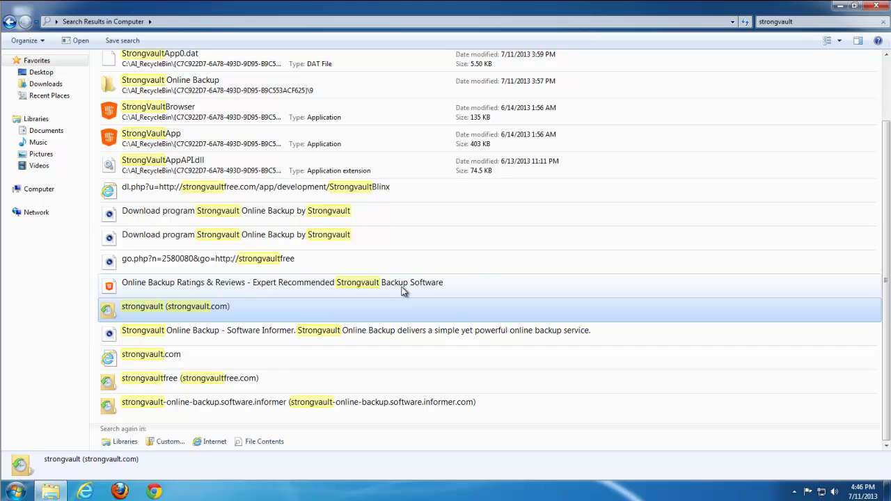
# - Empty the Recycle Bin from the desktop
pyautogui.click(840, 5)
pyautogui.doubleClick(13, 33)
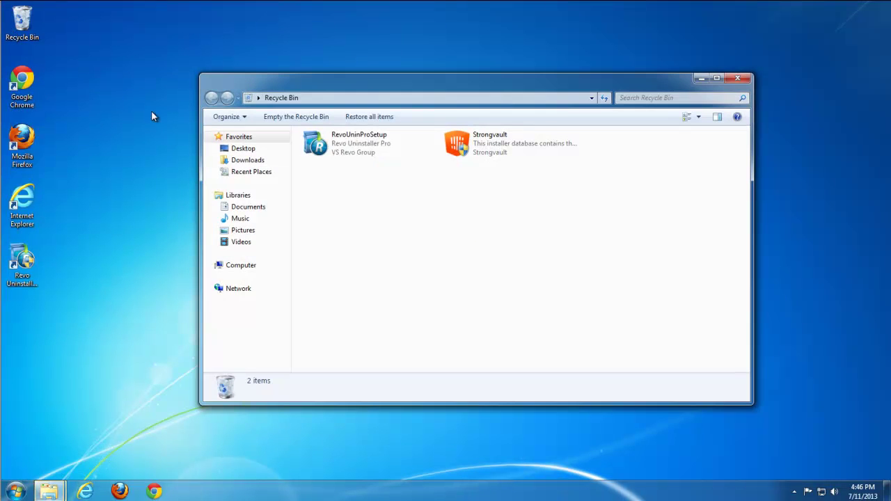
pyautogui.click(296, 117)
pyautogui.click(489, 255)
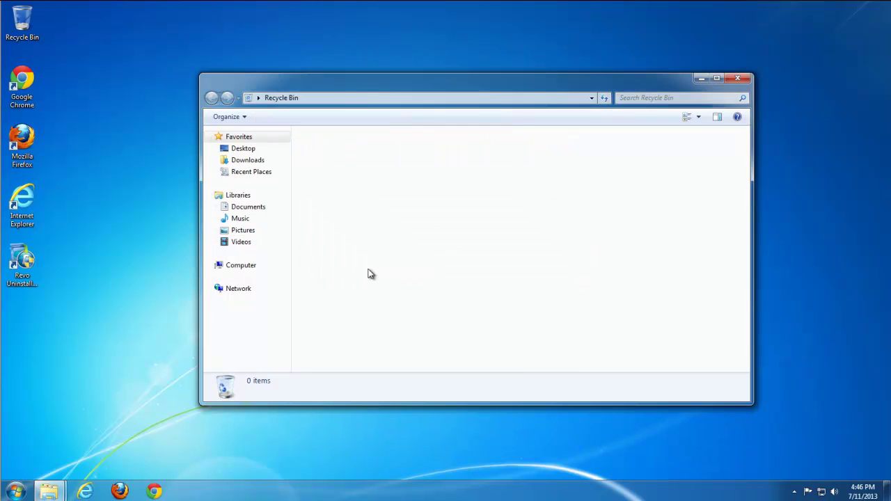
pyautogui.click(52, 491)
# - Rerun the Explorer strongvault search and select the Software Informer history entry
pyautogui.click(53, 492)
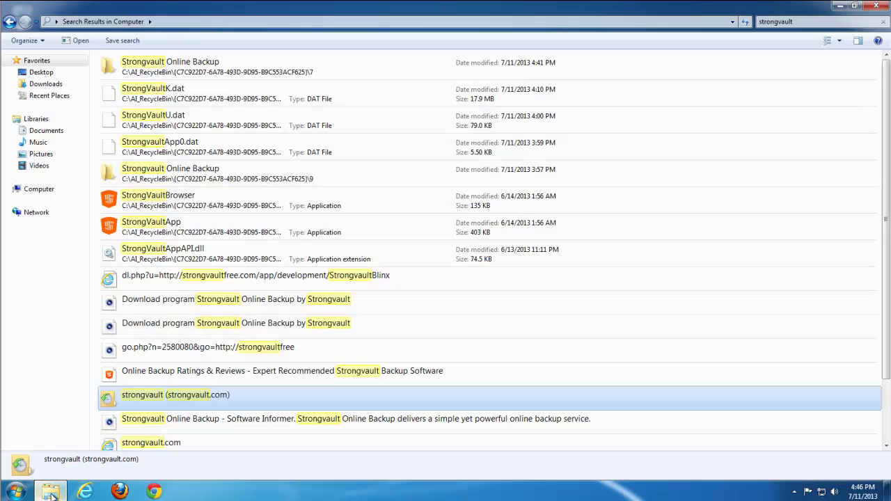
pyautogui.click(188, 22)
pyautogui.click(803, 23)
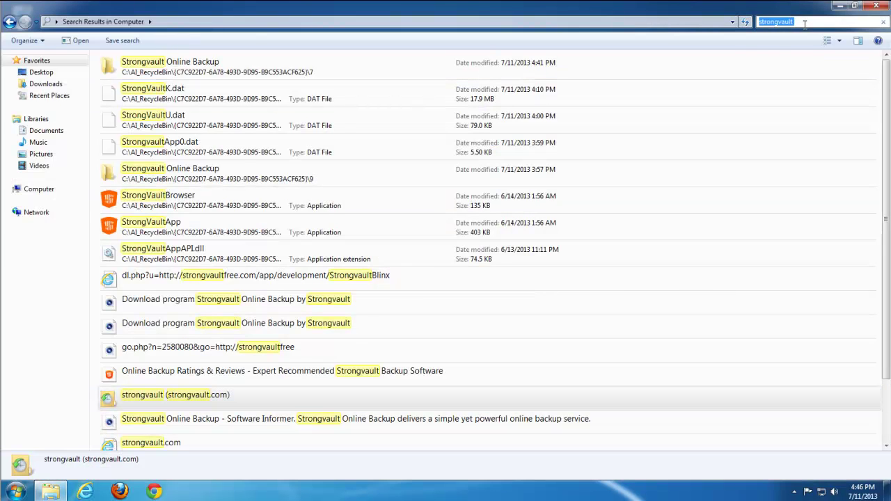
pyautogui.press('Return')
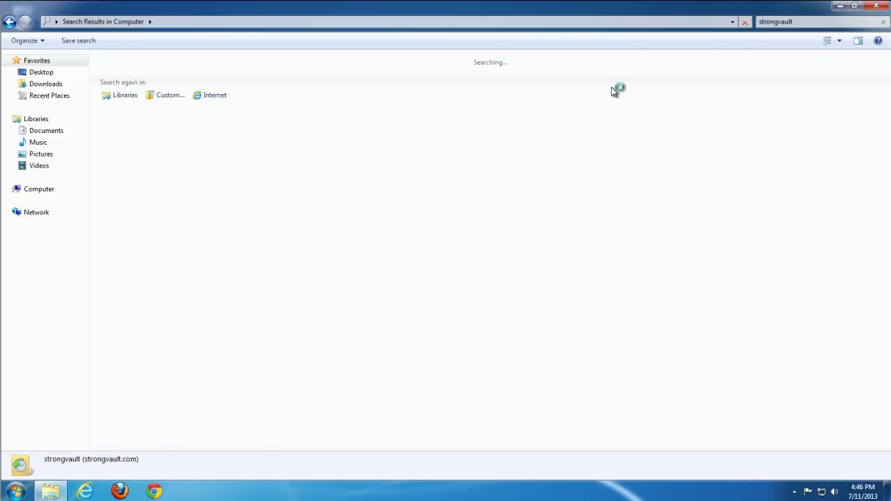
pyautogui.click(173, 341)
# - Delete the Software Informer, strongvaultfree and strongvault.com history entries
pyautogui.press('Delete')
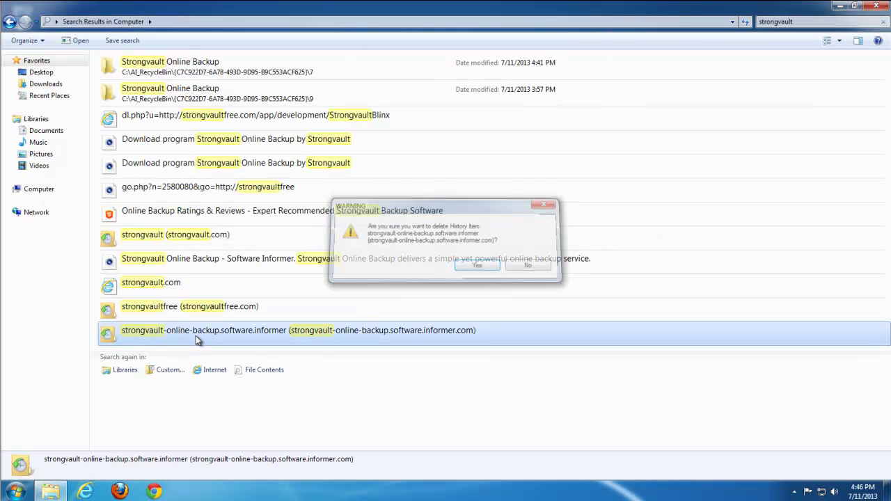
pyautogui.press('Escape')
pyautogui.click(173, 311)
pyautogui.press('Delete')
pyautogui.press('Escape')
pyautogui.click(161, 283)
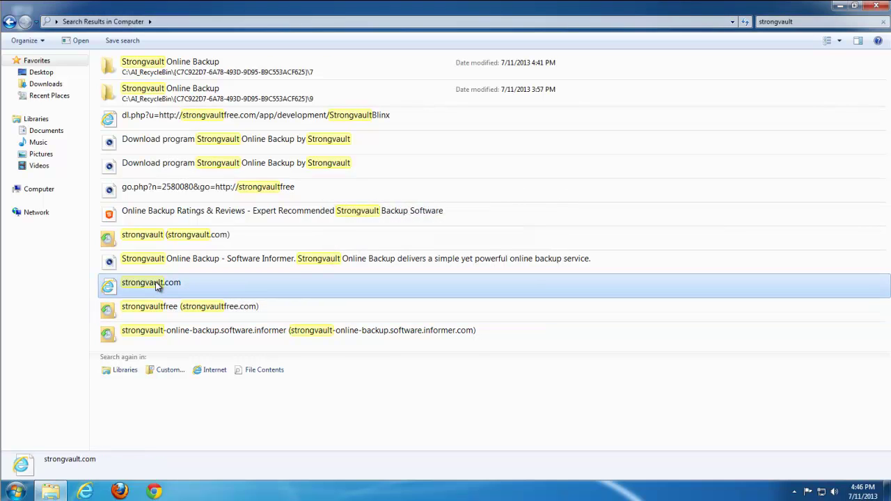
pyautogui.press('Delete')
pyautogui.press('Escape')
# - Delete the Software Informer page result, retrying and dismissing the error
pyautogui.click(161, 260)
pyautogui.press('Delete')
pyautogui.press('Return')
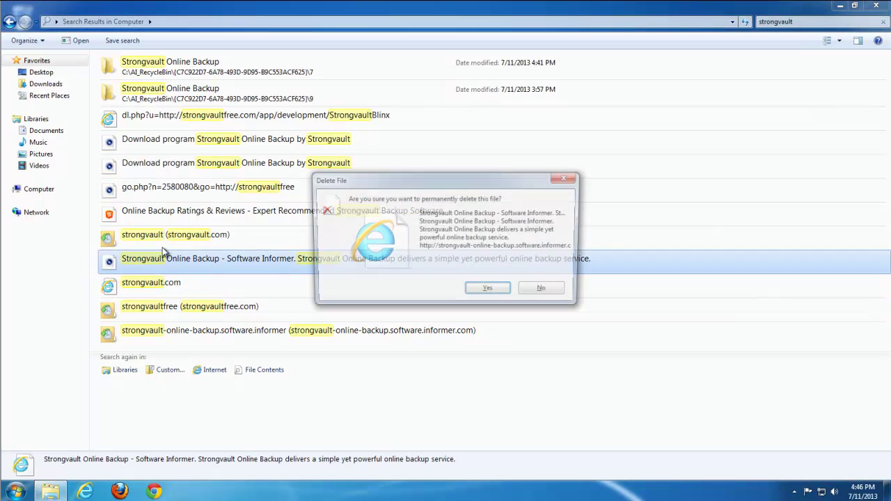
pyautogui.click(490, 293)
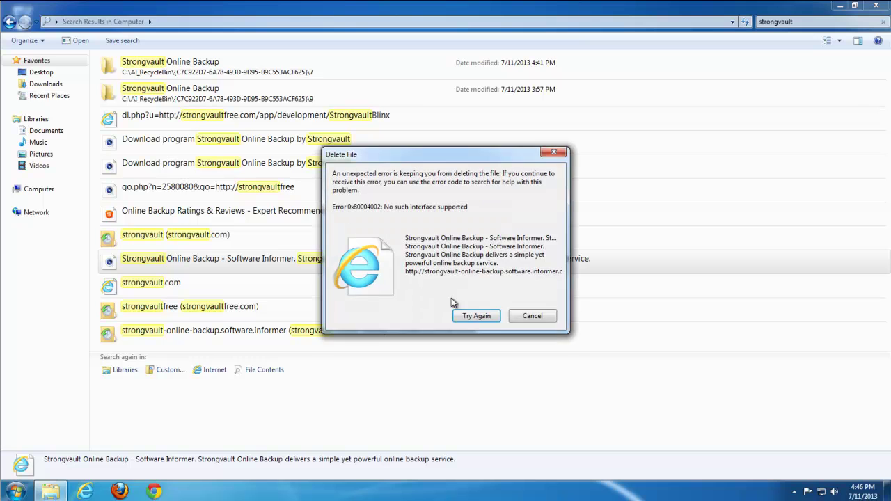
pyautogui.click(477, 316)
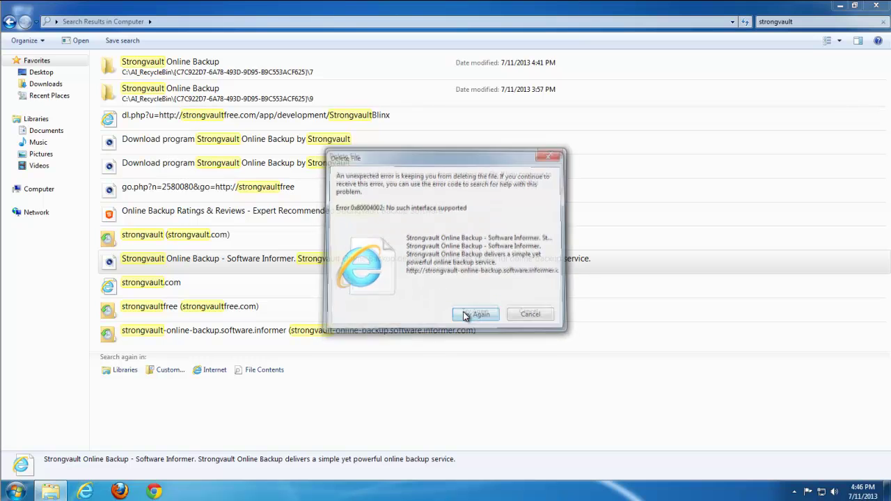
# - Delete the strongvault.com history entry and the Online Backup Ratings page
pyautogui.click(533, 316)
pyautogui.click(157, 236)
pyautogui.press('Delete')
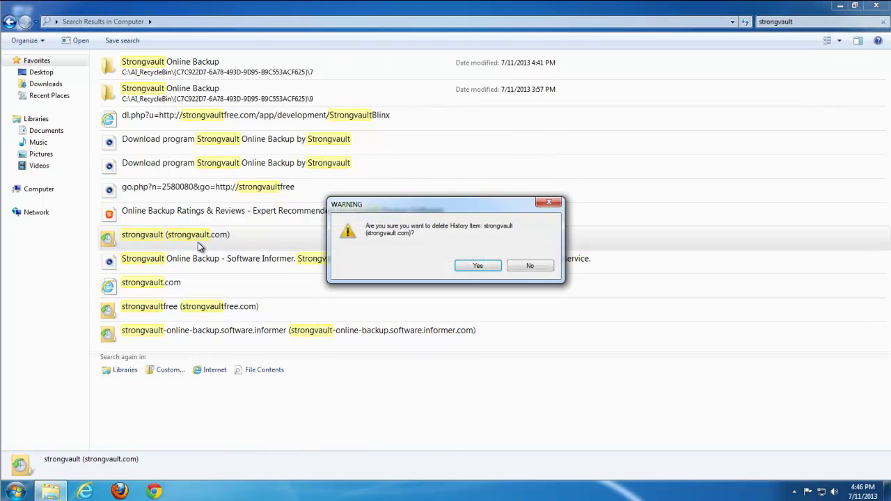
pyautogui.press('Return')
pyautogui.click(175, 210)
pyautogui.press('Delete')
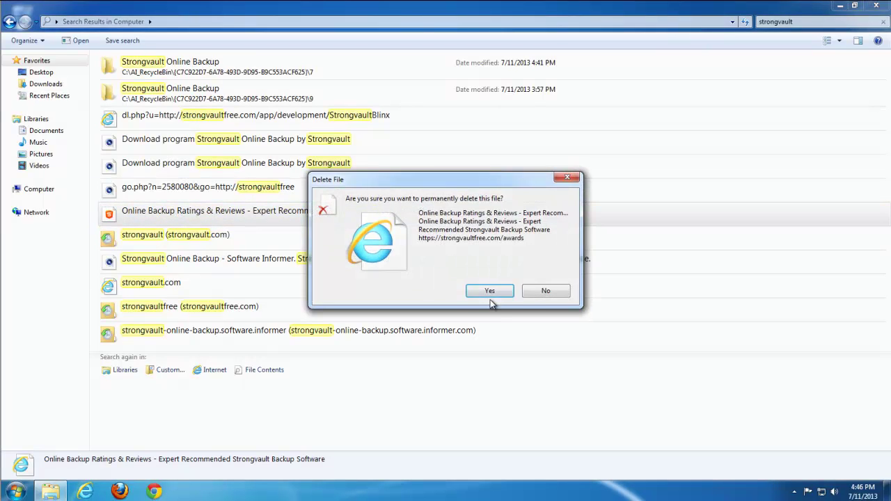
pyautogui.click(546, 291)
# - Delete the go.php history entry and the Download program Strongvault page
pyautogui.click(186, 188)
pyautogui.press('Delete')
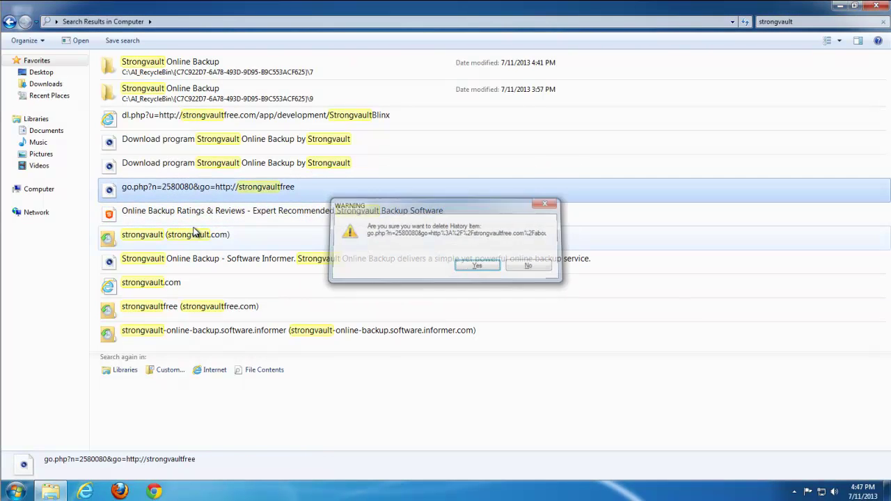
pyautogui.press('Return')
pyautogui.click(191, 163)
pyautogui.press('Delete')
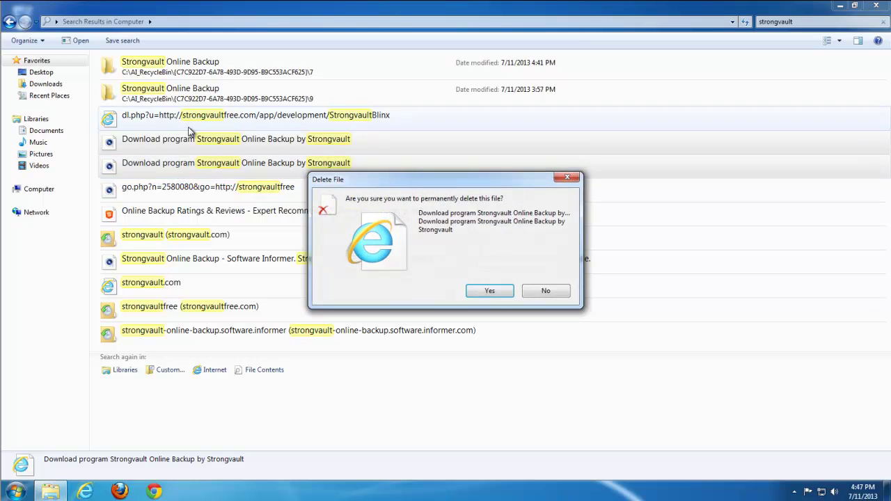
pyautogui.click(545, 291)
# - Delete both Strongvault Online Backup folders, granting administrator permission
pyautogui.click(150, 93)
pyautogui.press('Delete')
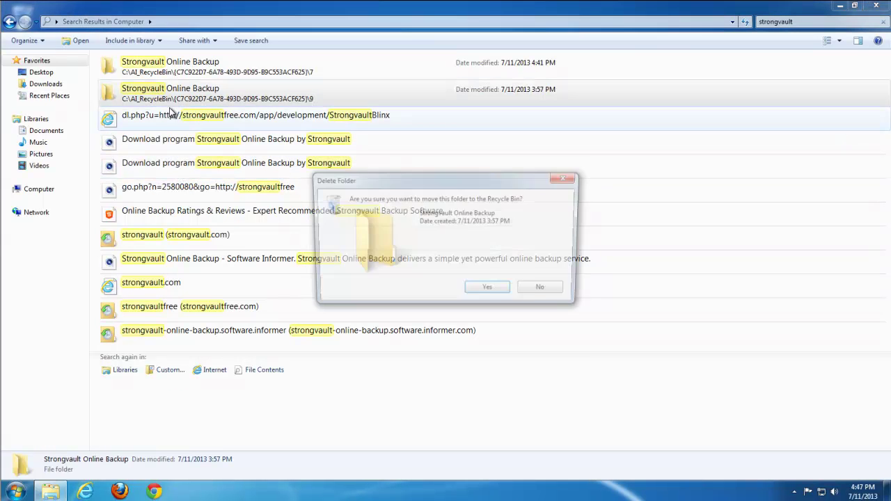
pyautogui.press('Return')
pyautogui.click(427, 290)
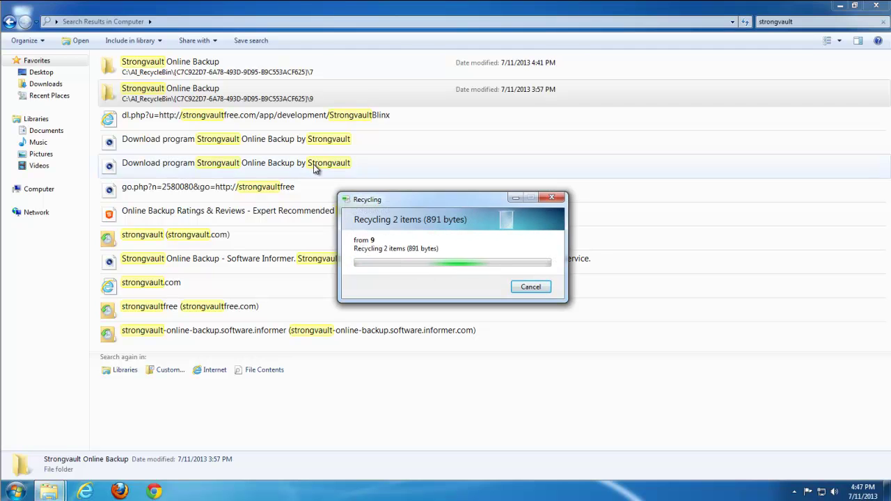
pyautogui.click(190, 64)
pyautogui.press('Delete')
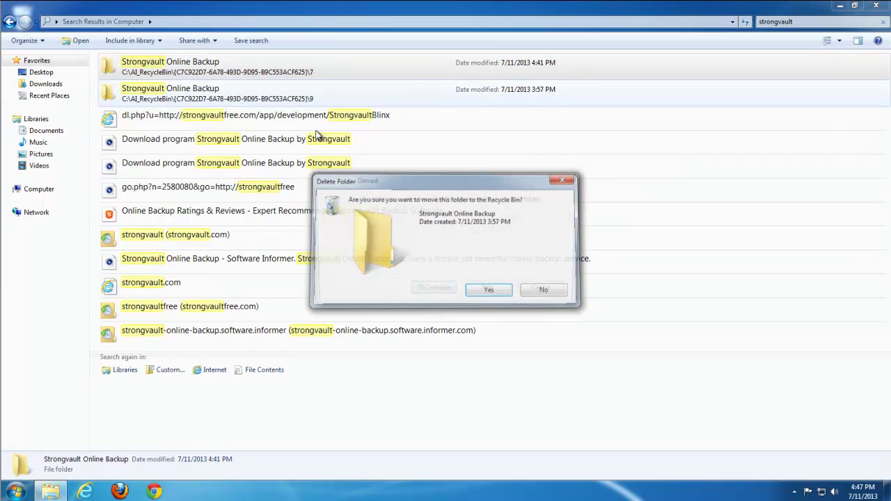
pyautogui.press('Return')
pyautogui.click(434, 291)
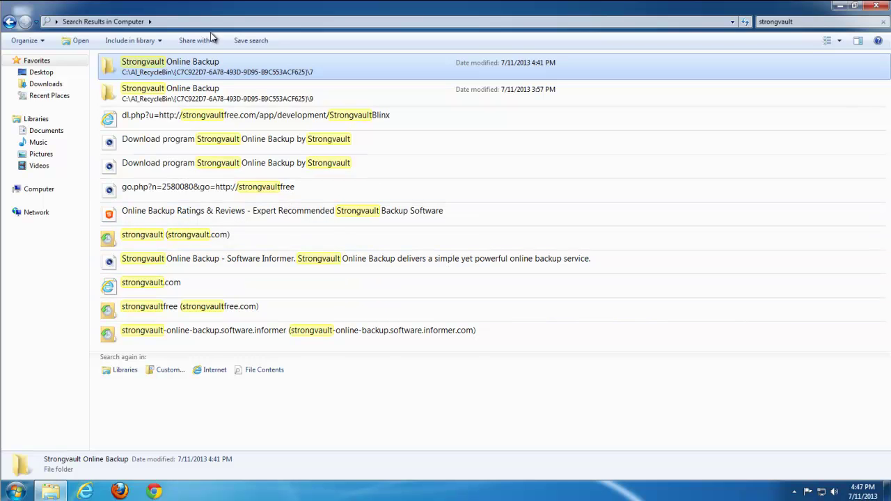
# - Refresh the strongvault search to confirm no items remain, then close Explorer
pyautogui.click(191, 23)
pyautogui.press('Escape')
pyautogui.press('F5')
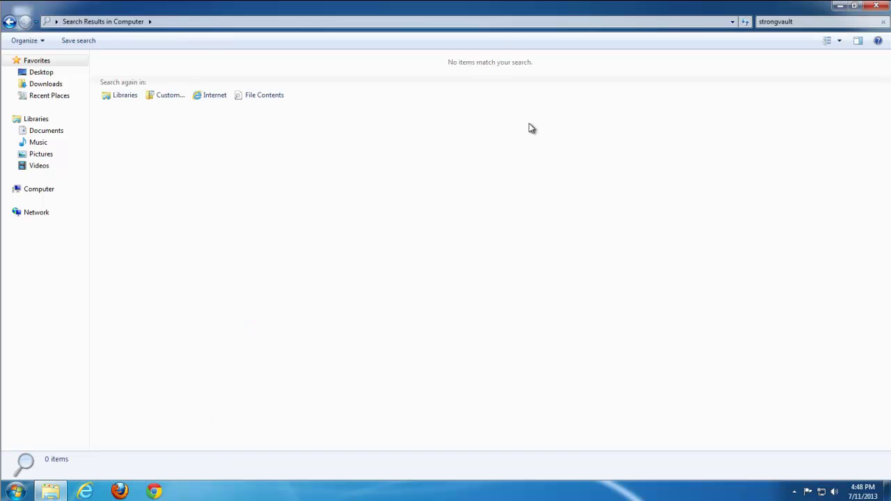
pyautogui.moveTo(437, 65); pyautogui.dragTo(569, 92)
pyautogui.click(876, 6)
# - Refresh the desktop and select the Revo Uninstaller Pro icon
pyautogui.rightClick(255, 174)
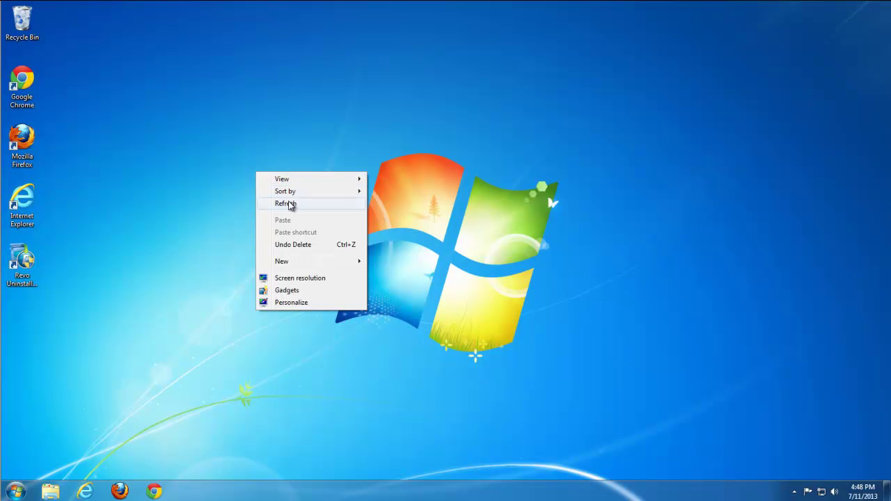
pyautogui.click(284, 203)
pyautogui.moveTo(44, 311); pyautogui.dragTo(28, 285)
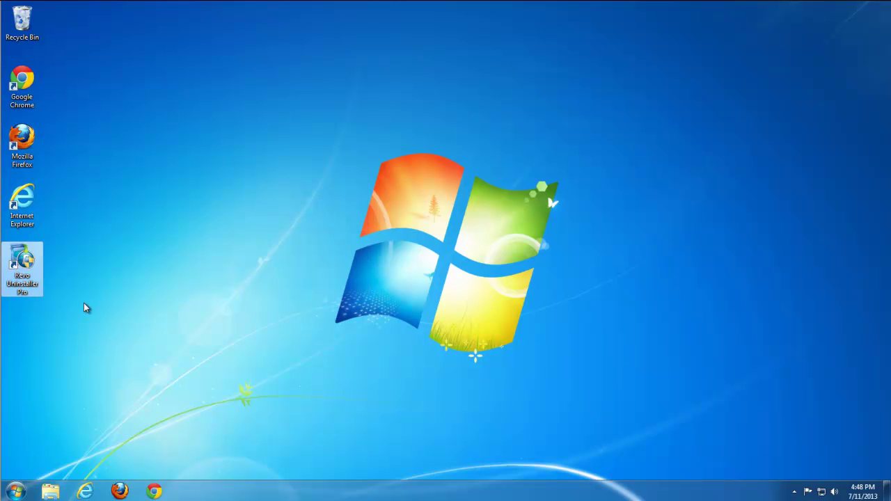